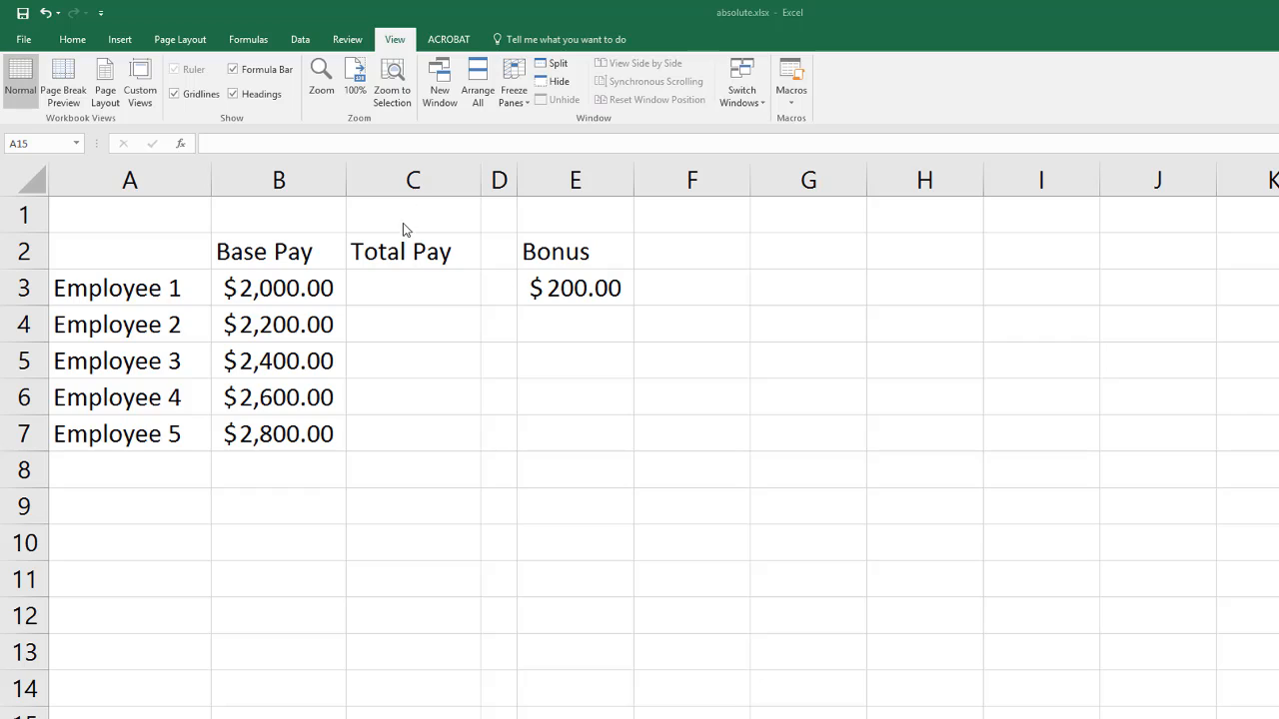
- Enter the formula =B3+E3 in C3 to add the bonus to Employee 1's base pay
{"action": "left_click", "coordinate": [396, 285]}
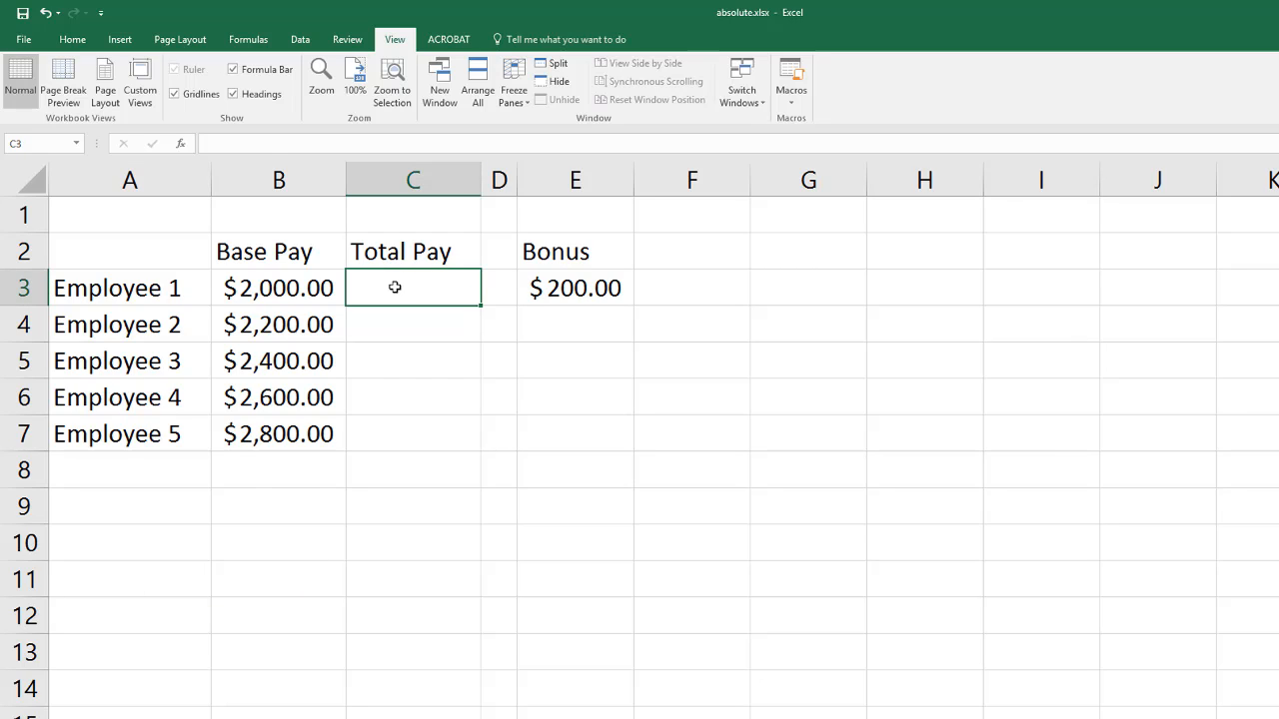
{"action": "type", "text": "="}
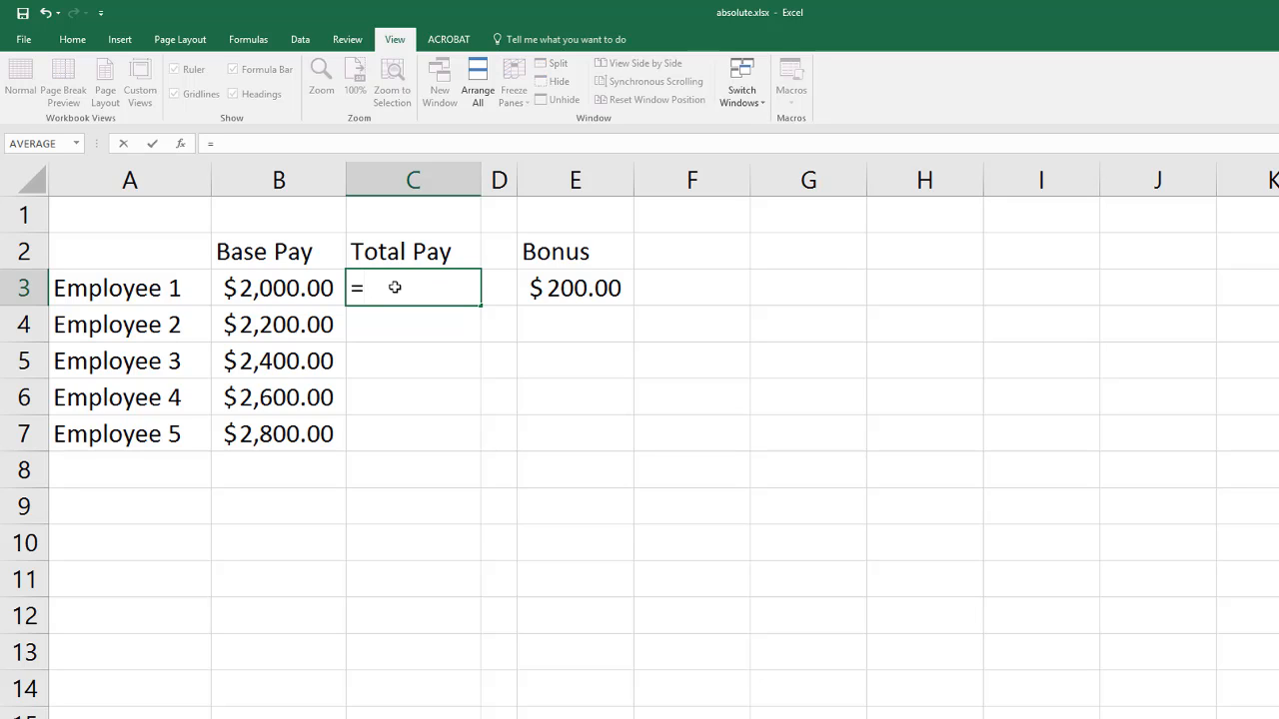
{"action": "left_click", "coordinate": [286, 288]}
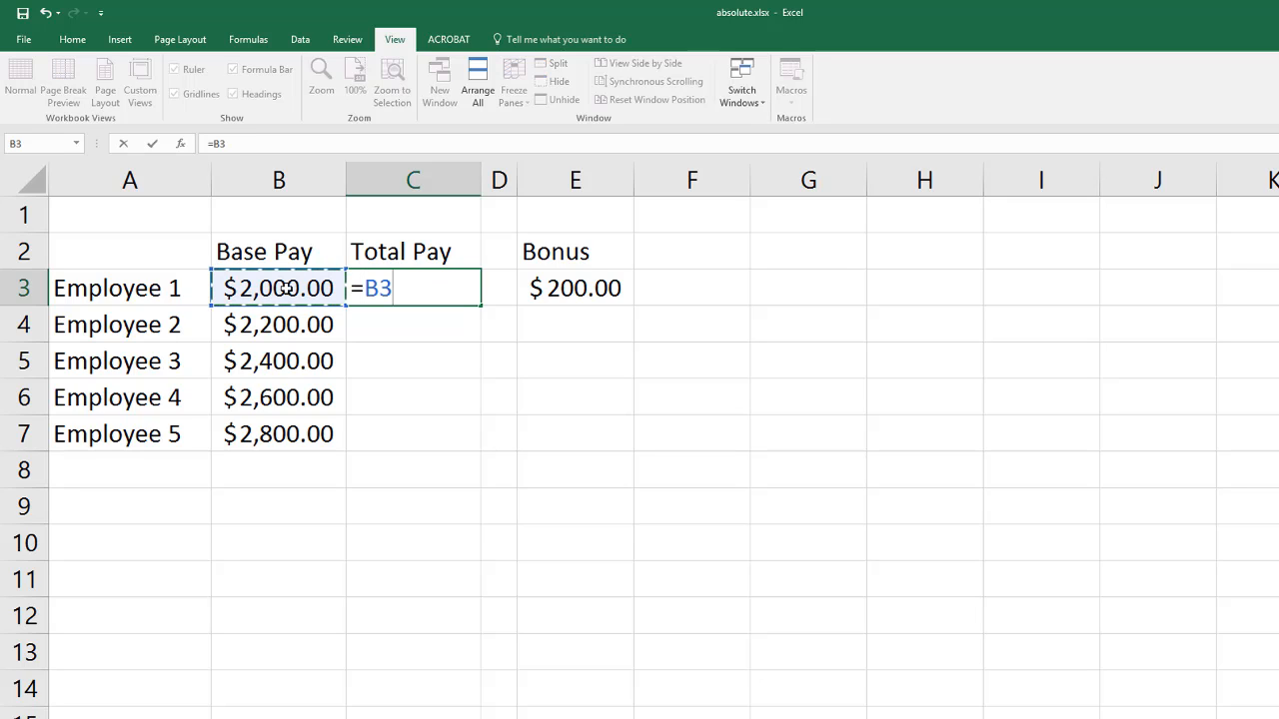
{"action": "type", "text": "+"}
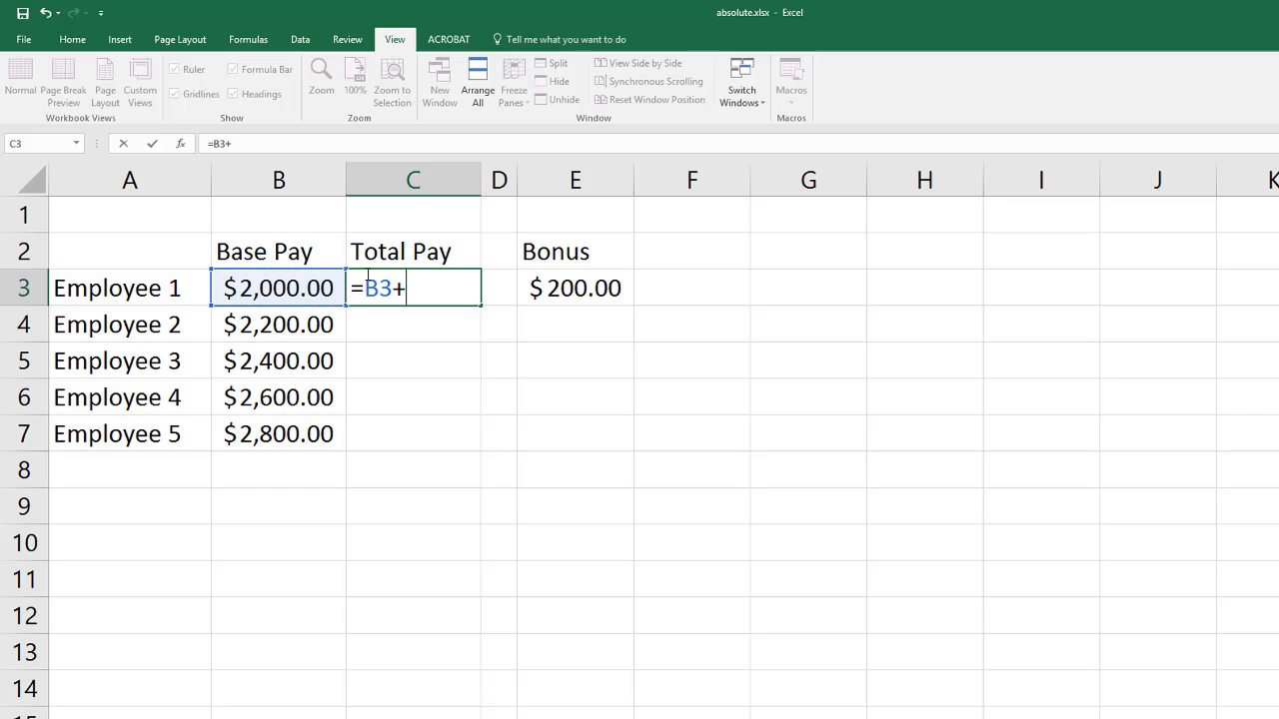
{"action": "left_click", "coordinate": [552, 289]}
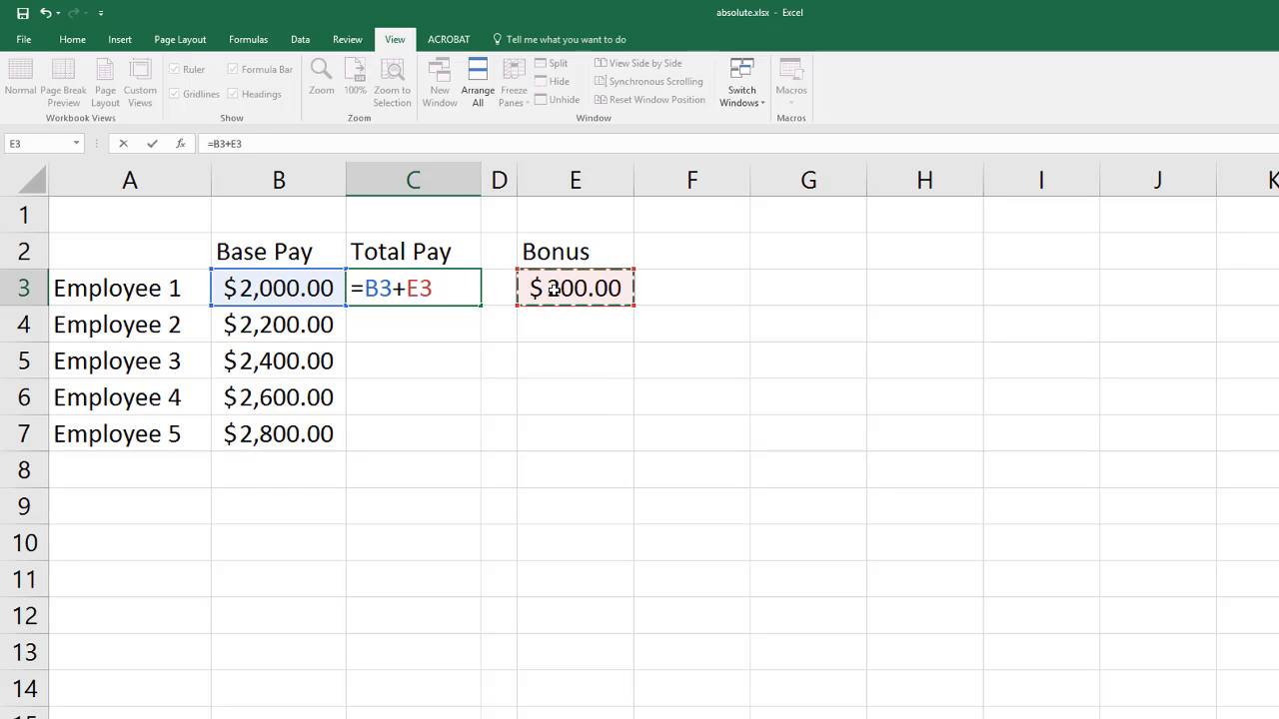
{"action": "key", "text": "Return"}
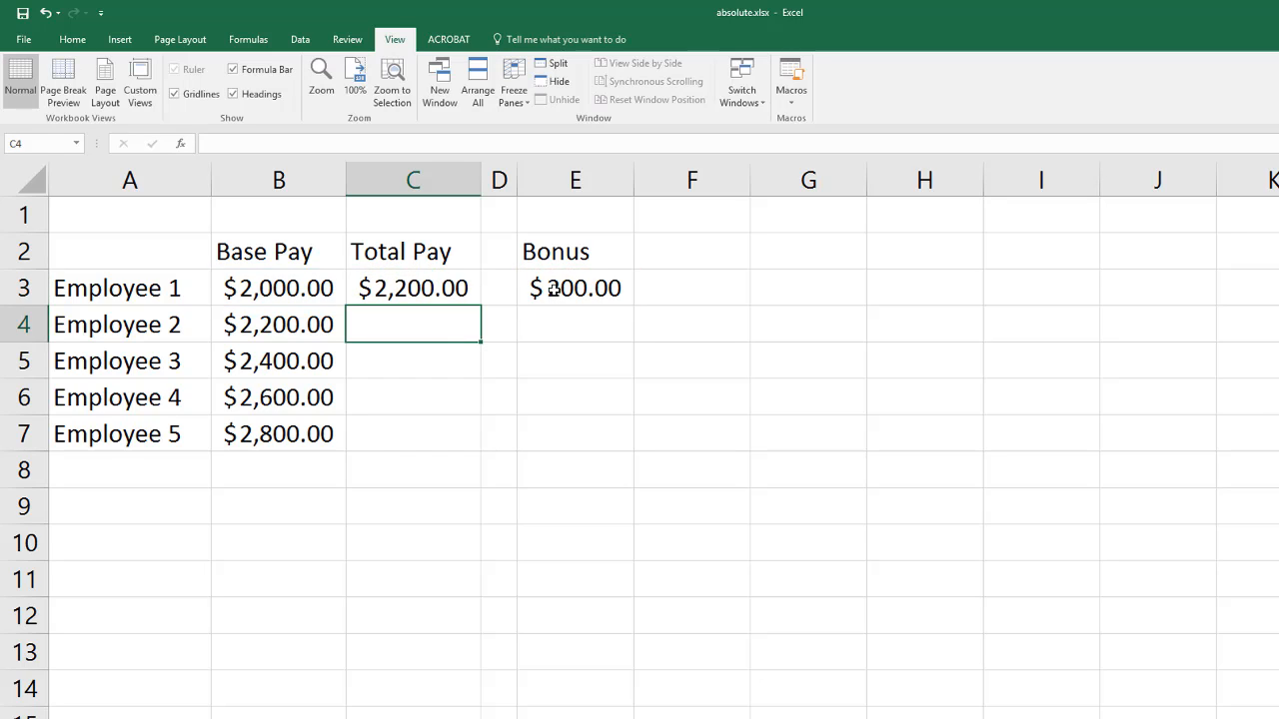
- Fill the C3 Total Pay formula down through C7 for the remaining employees
{"action": "left_click", "coordinate": [319, 287]}
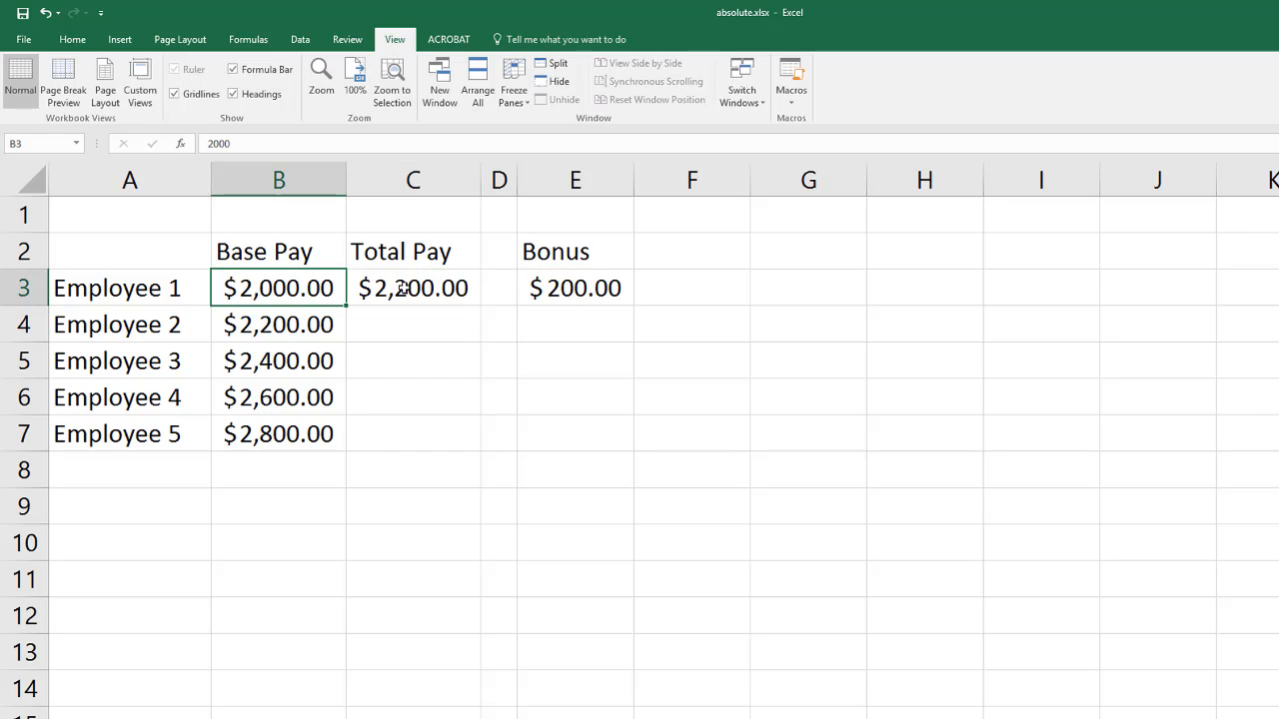
{"action": "left_click", "coordinate": [564, 285]}
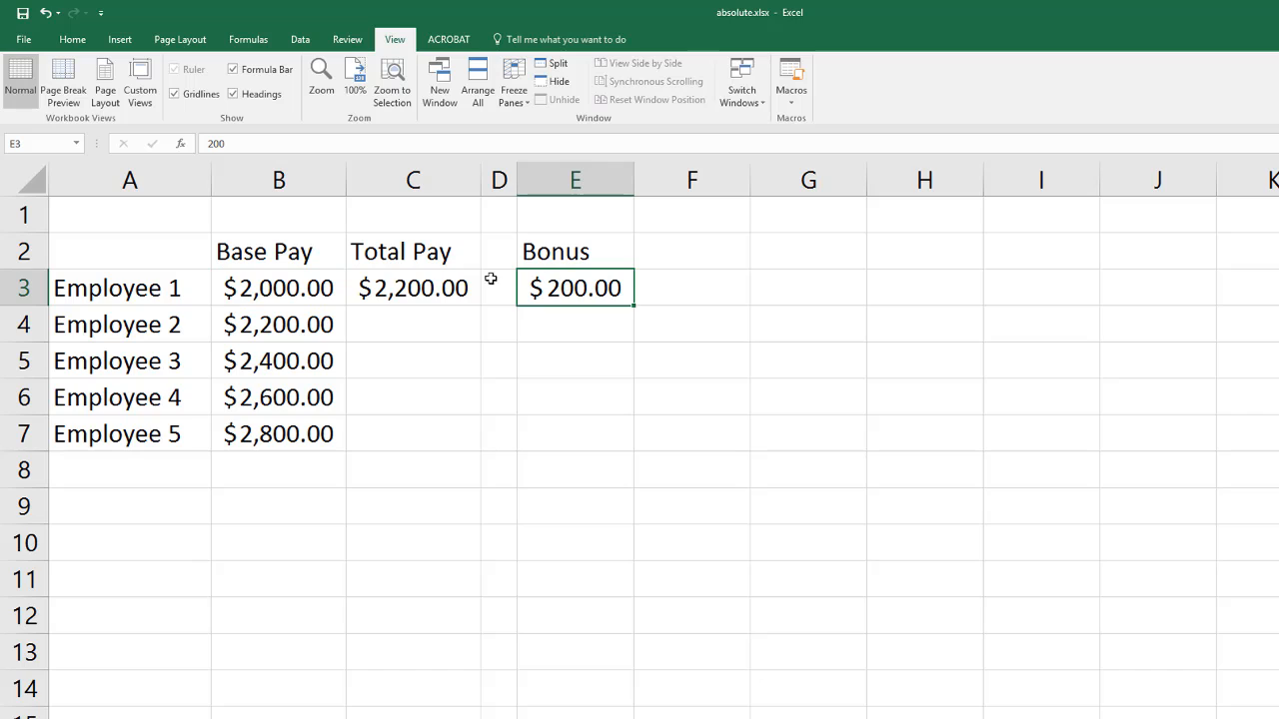
{"action": "left_click", "coordinate": [427, 298]}
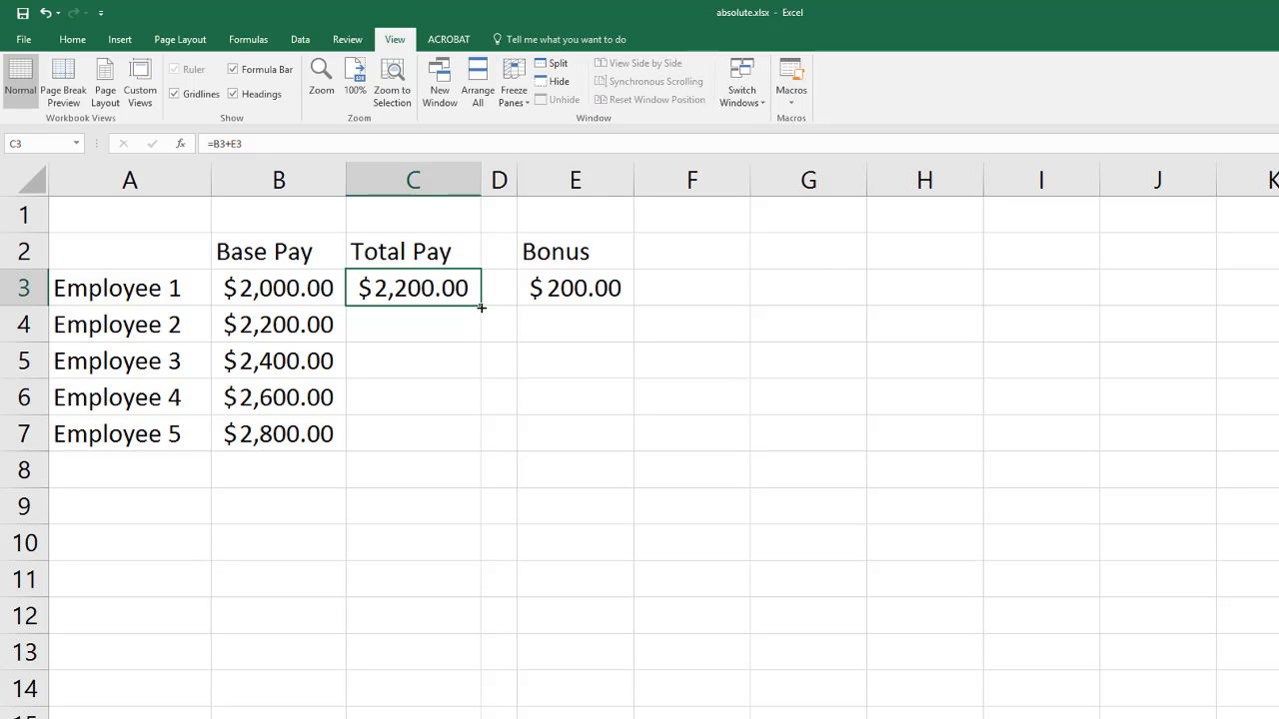
{"action": "left_click_drag", "start_coordinate": [481, 309], "coordinate": [465, 446]}
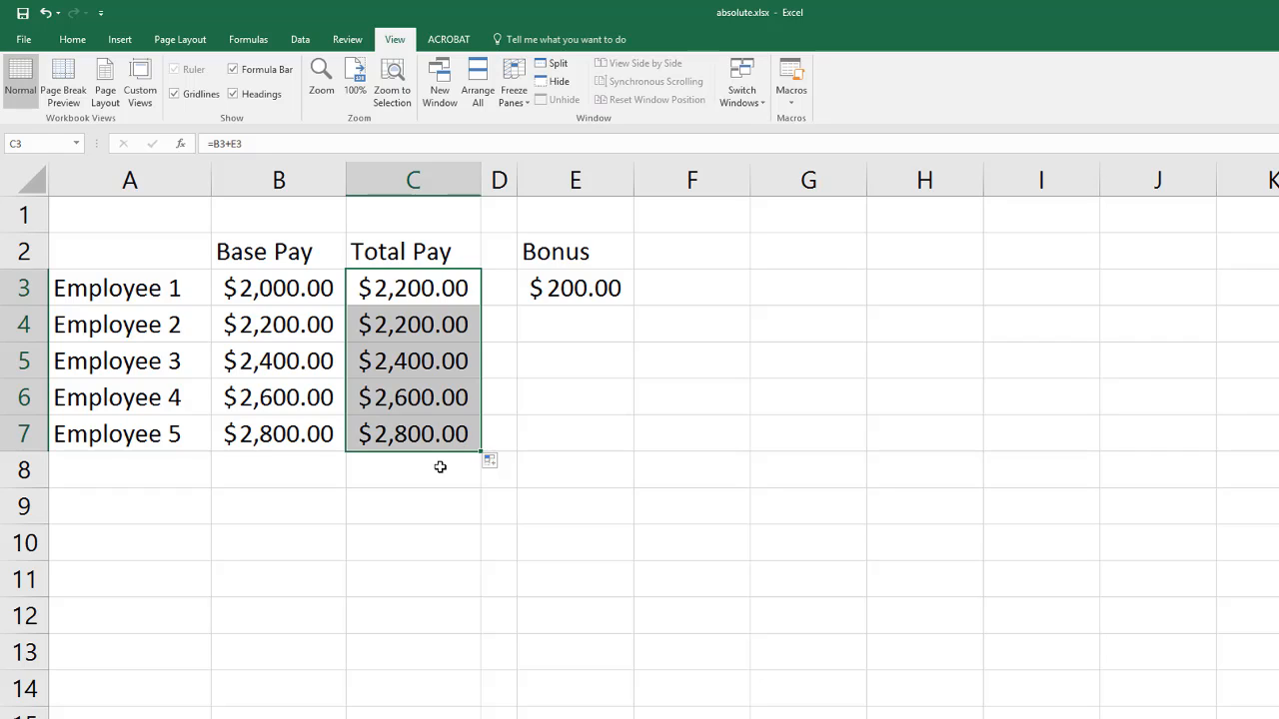
{"action": "left_click", "coordinate": [440, 467]}
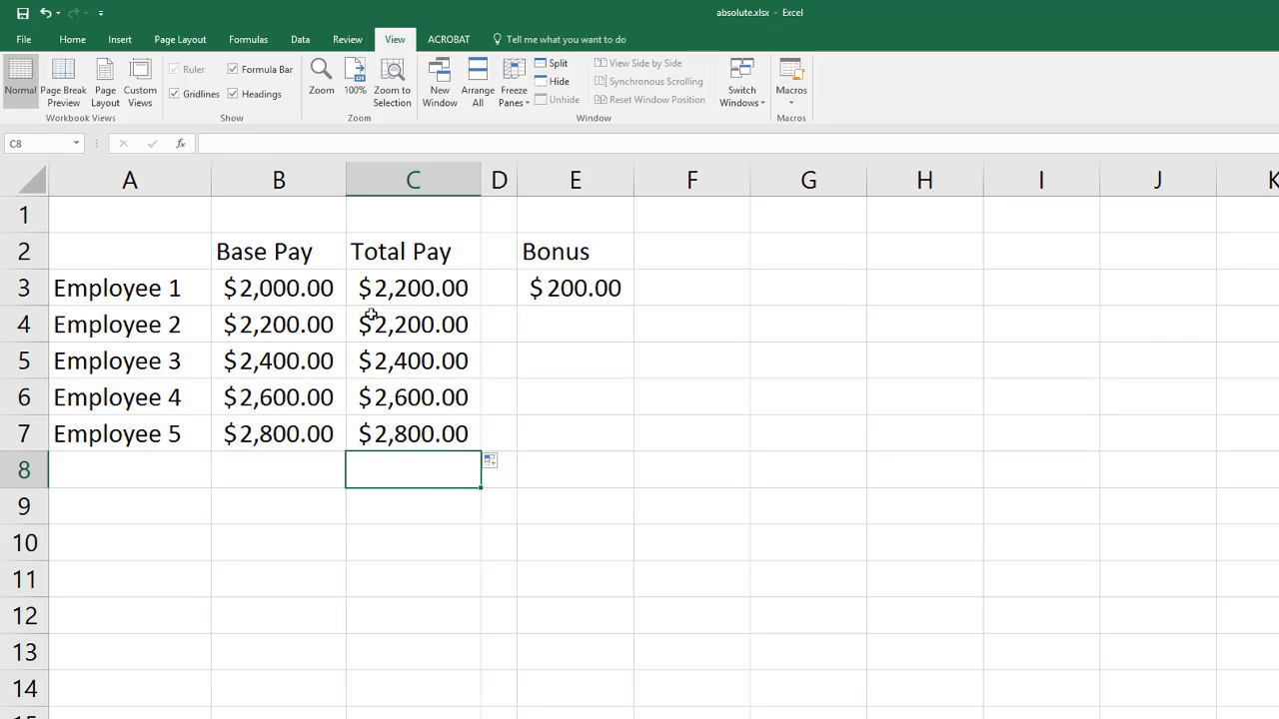
- Compare the Base Pay and Total Pay values row by row for Employees 1 to 4
{"action": "left_click_drag", "start_coordinate": [327, 289], "coordinate": [390, 286]}
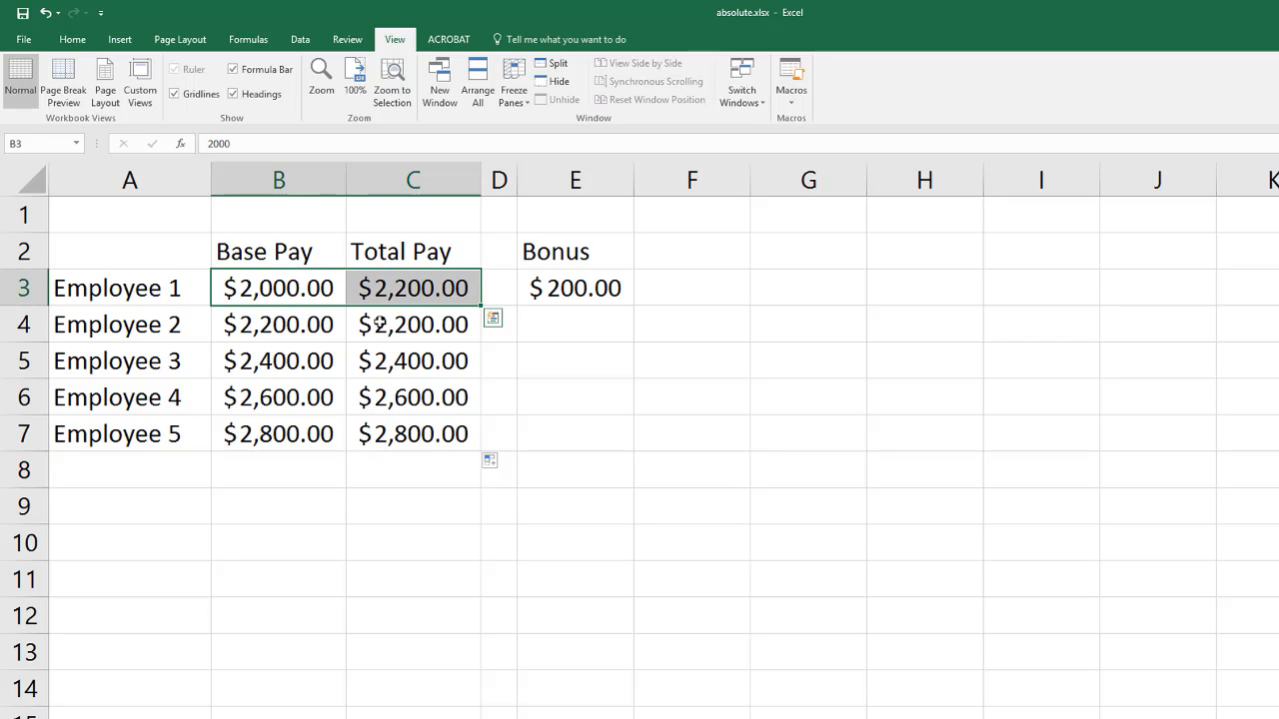
{"action": "left_click", "coordinate": [324, 330]}
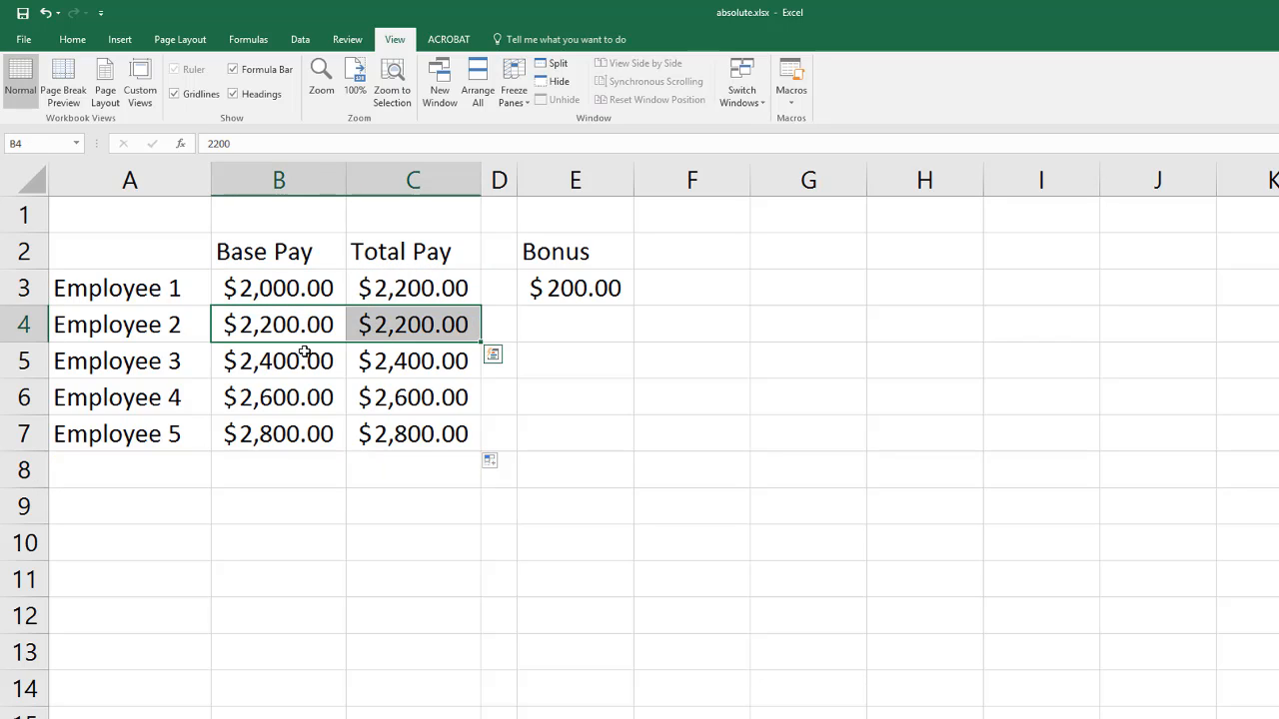
{"action": "left_click", "coordinate": [308, 362]}
{"action": "left_click_drag", "start_coordinate": [362, 361], "coordinate": [364, 361]}
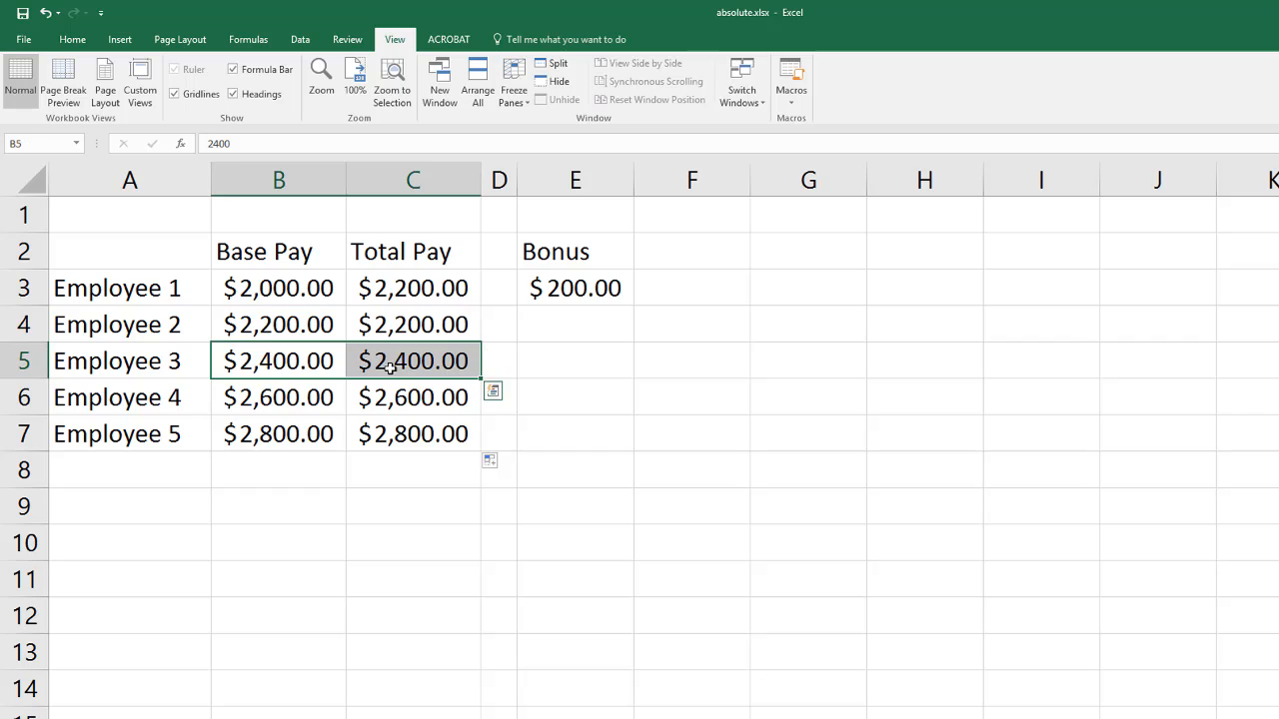
{"action": "left_click", "coordinate": [398, 395]}
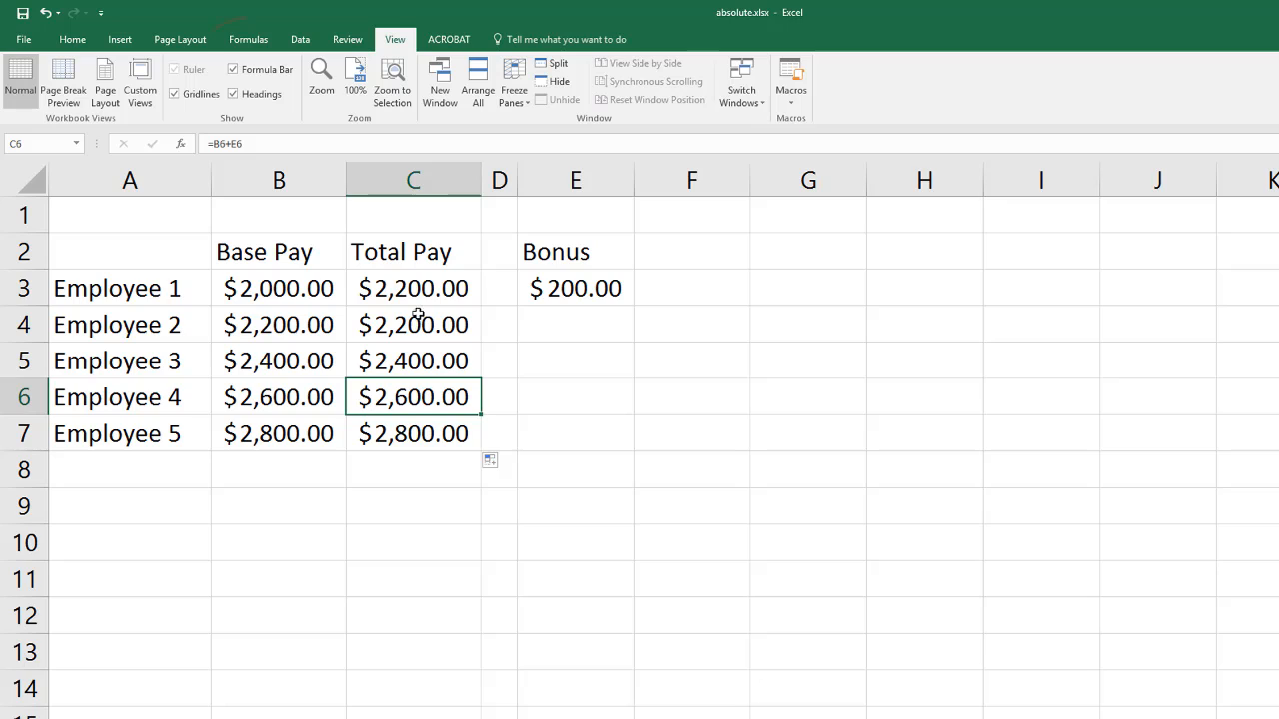
- Display the sheet's formulas instead of results and inspect the Total Pay formulas from C6 up to C3
{"action": "left_click", "coordinate": [230, 40]}
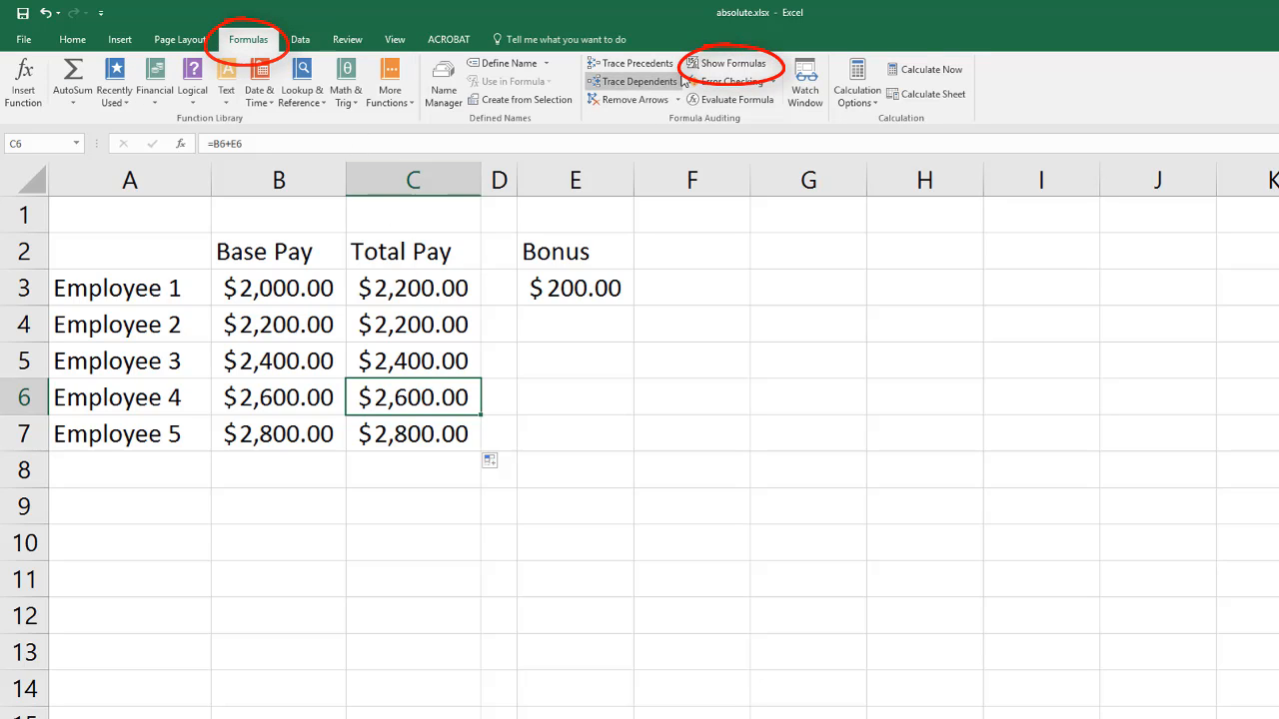
{"action": "left_click", "coordinate": [721, 64]}
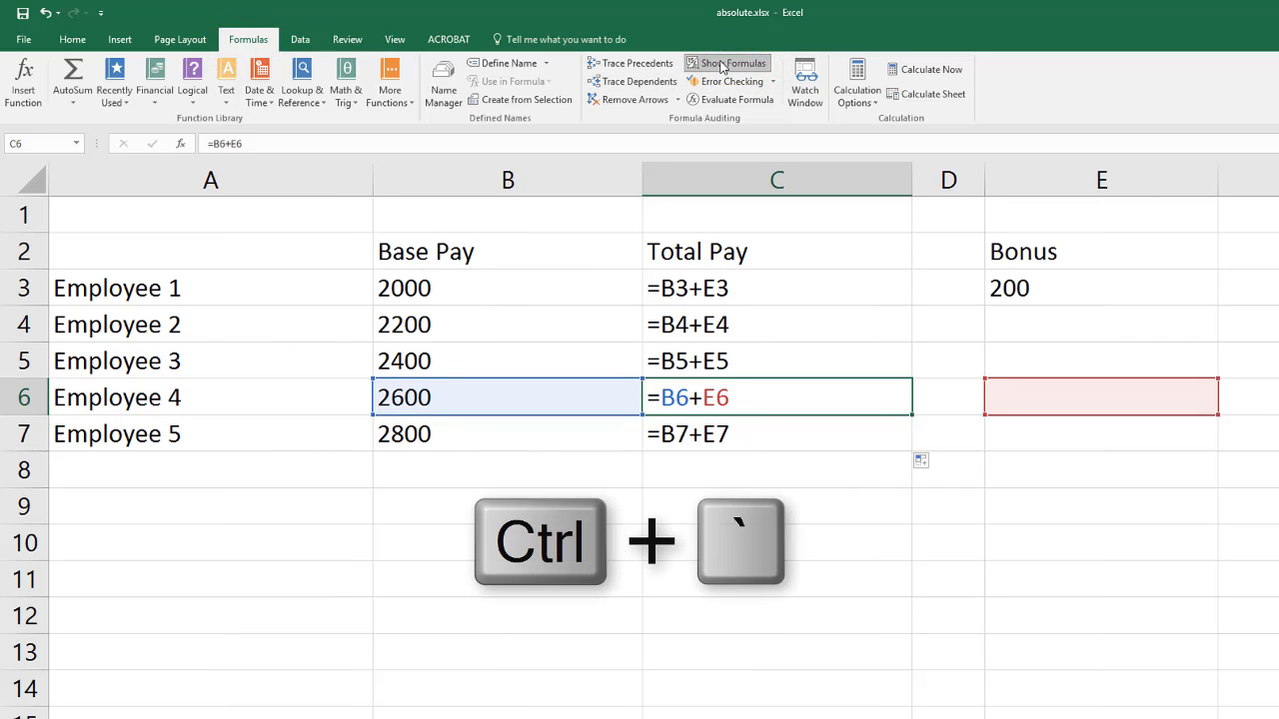
{"action": "key", "text": "Up"}
{"action": "key", "text": "Up"}
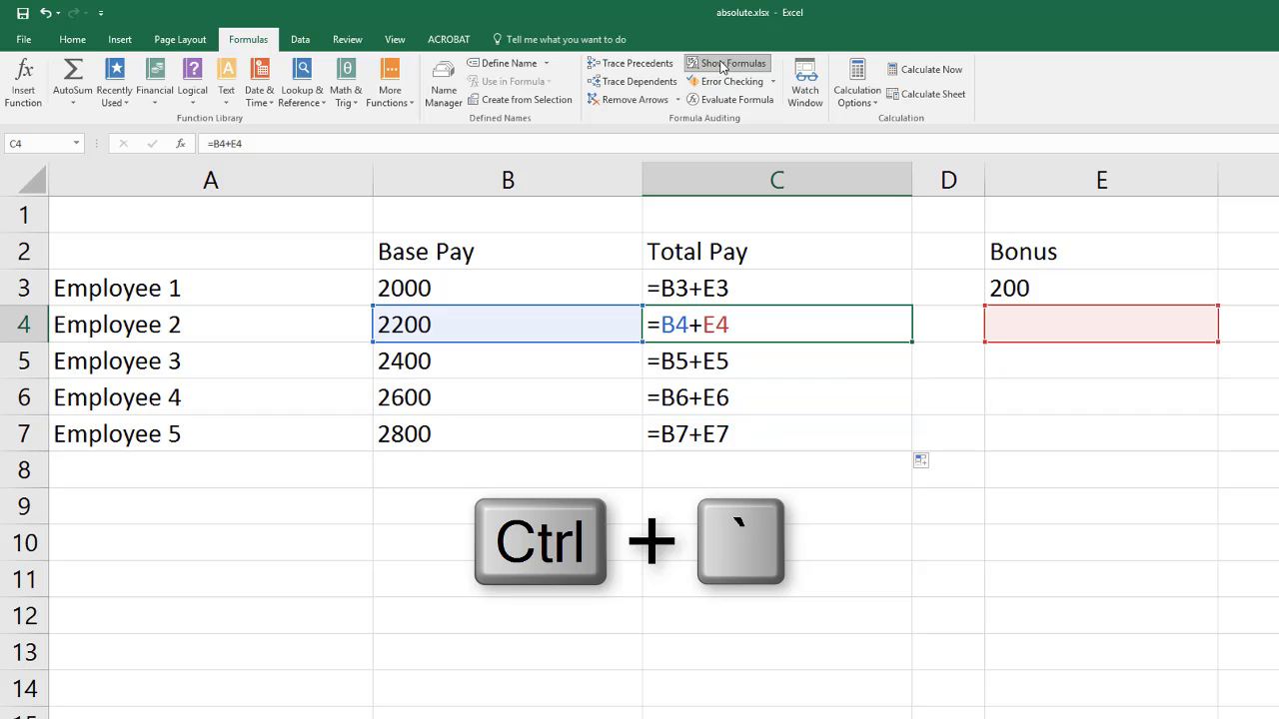
{"action": "key", "text": "Up"}
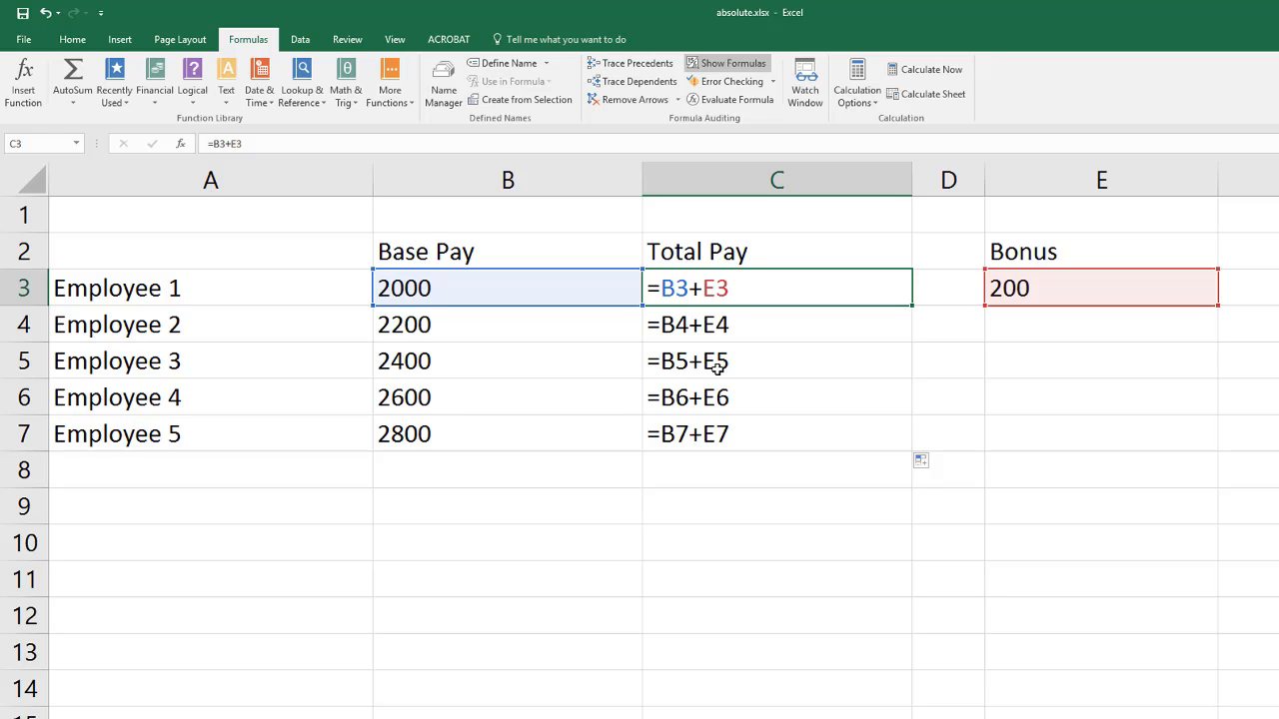
{"action": "key", "text": "Down"}
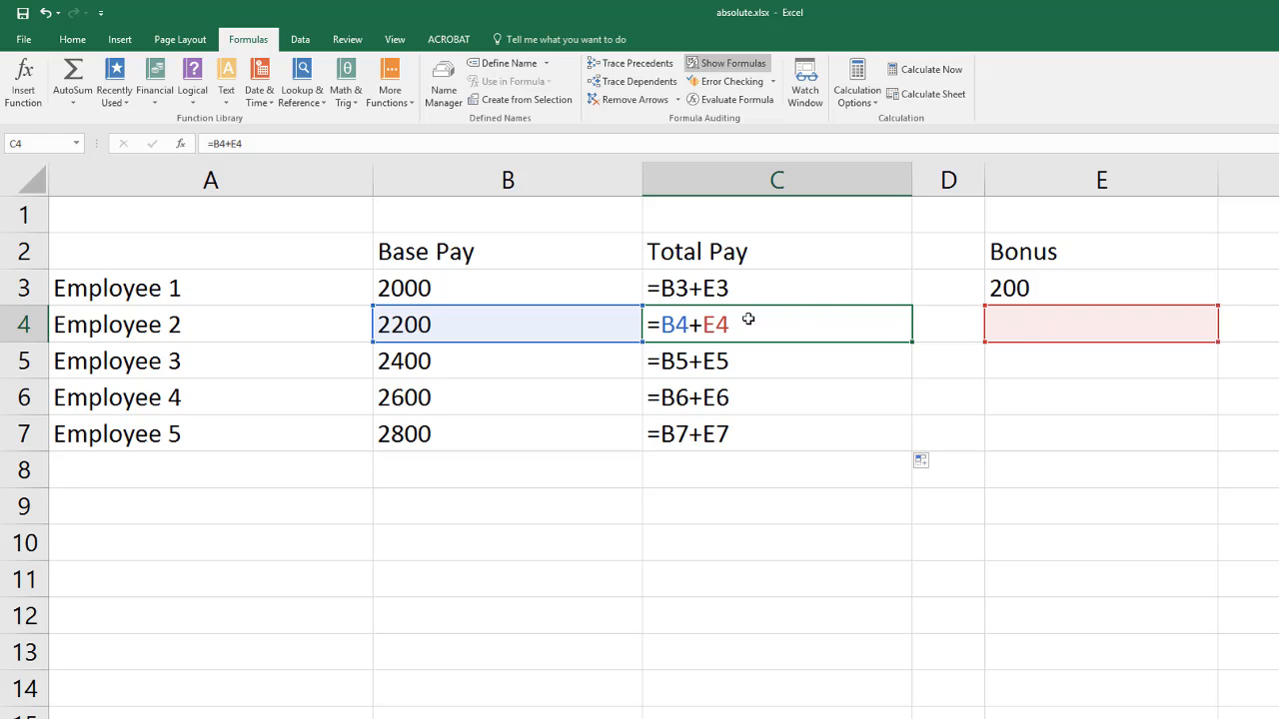
- Examine which base pay and bonus cells each Total Pay formula from C3 to C7 references, including E4
{"action": "left_click", "coordinate": [721, 291]}
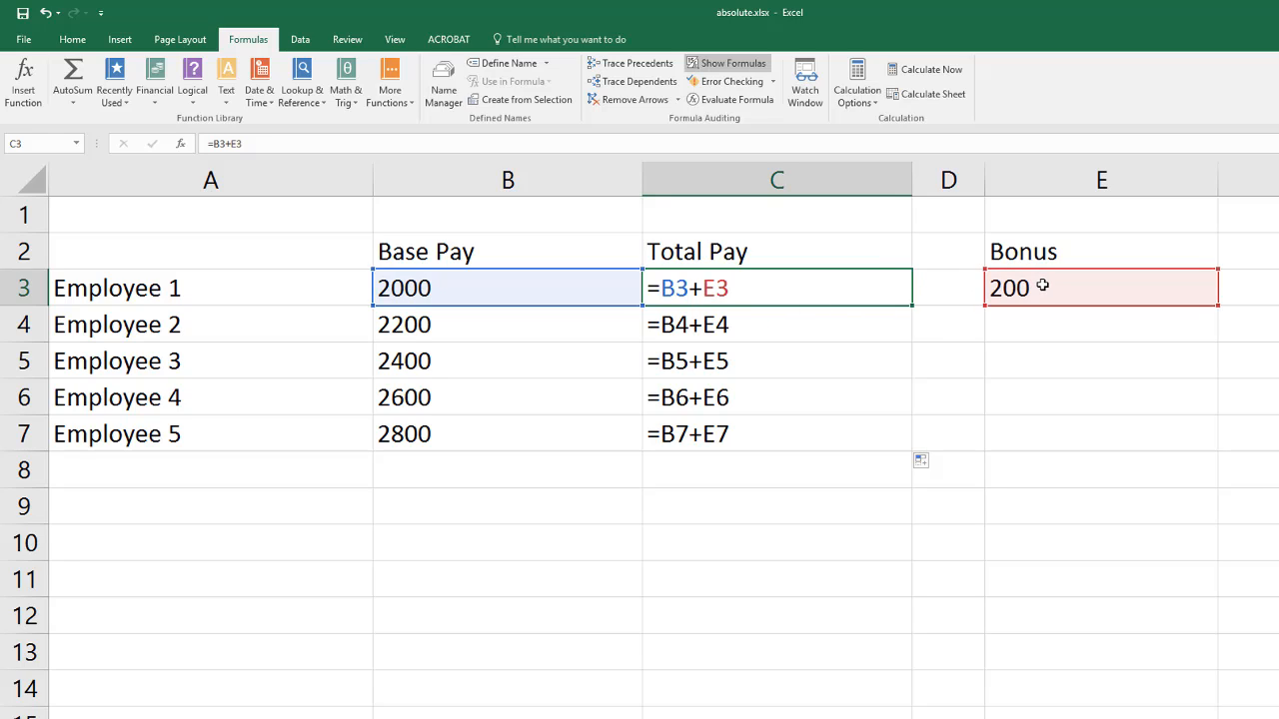
{"action": "left_click", "coordinate": [751, 326]}
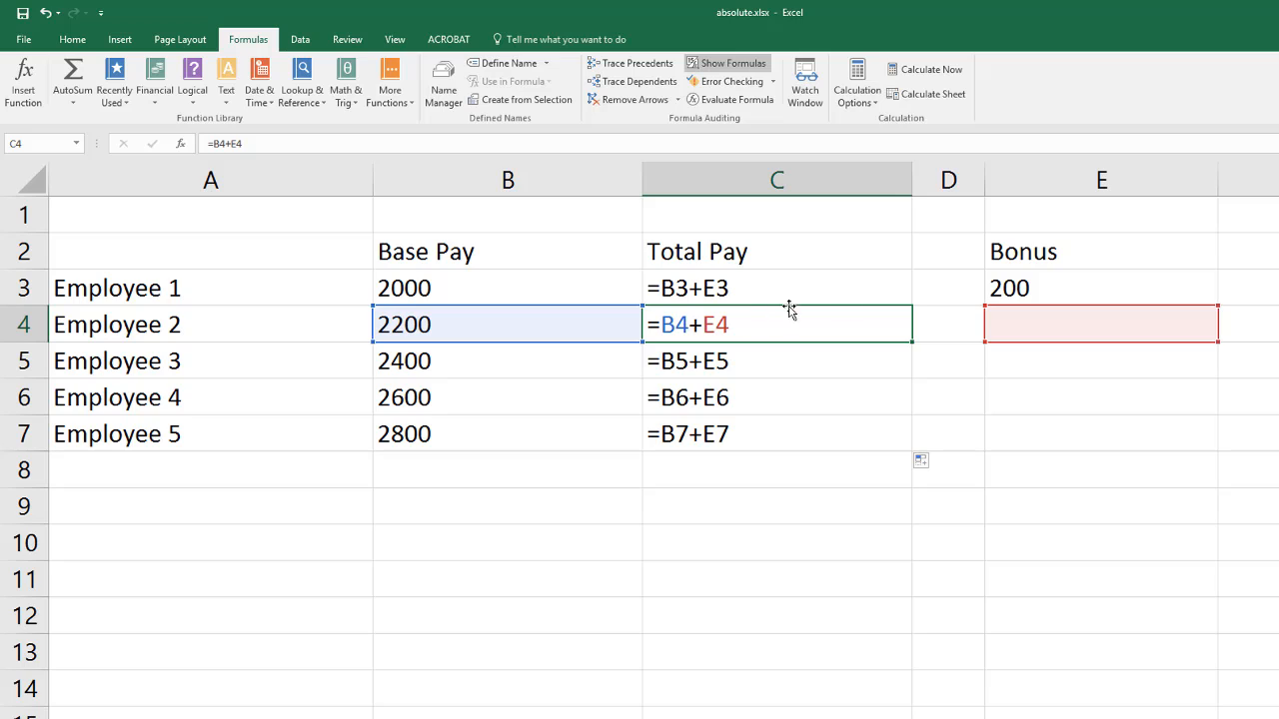
{"action": "left_click", "coordinate": [951, 322]}
{"action": "left_click", "coordinate": [1005, 316]}
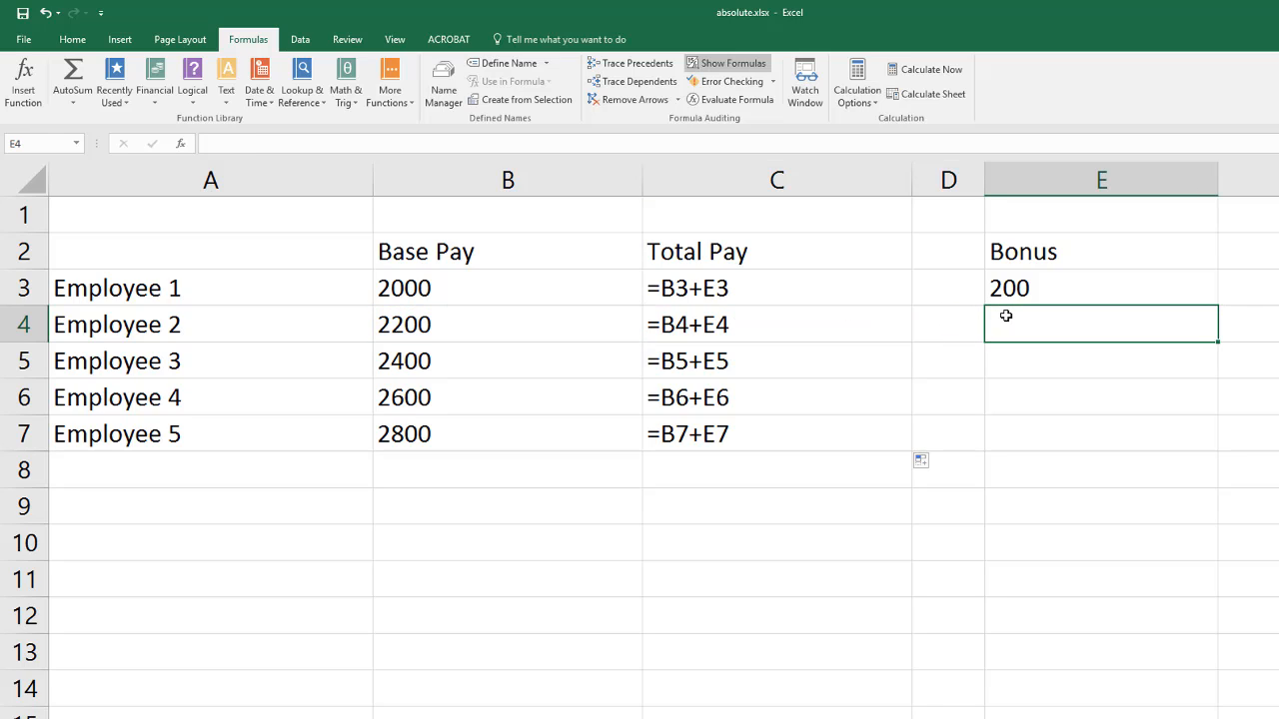
{"action": "left_click", "coordinate": [795, 324]}
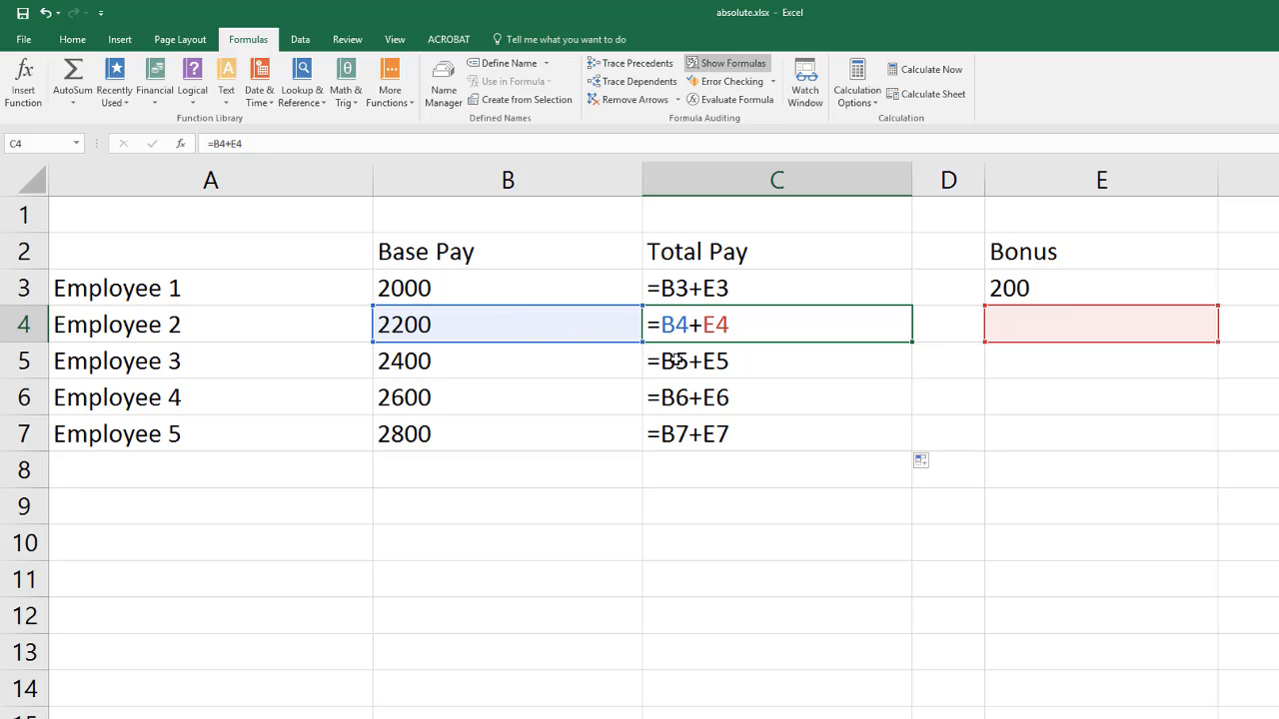
{"action": "left_click", "coordinate": [676, 358]}
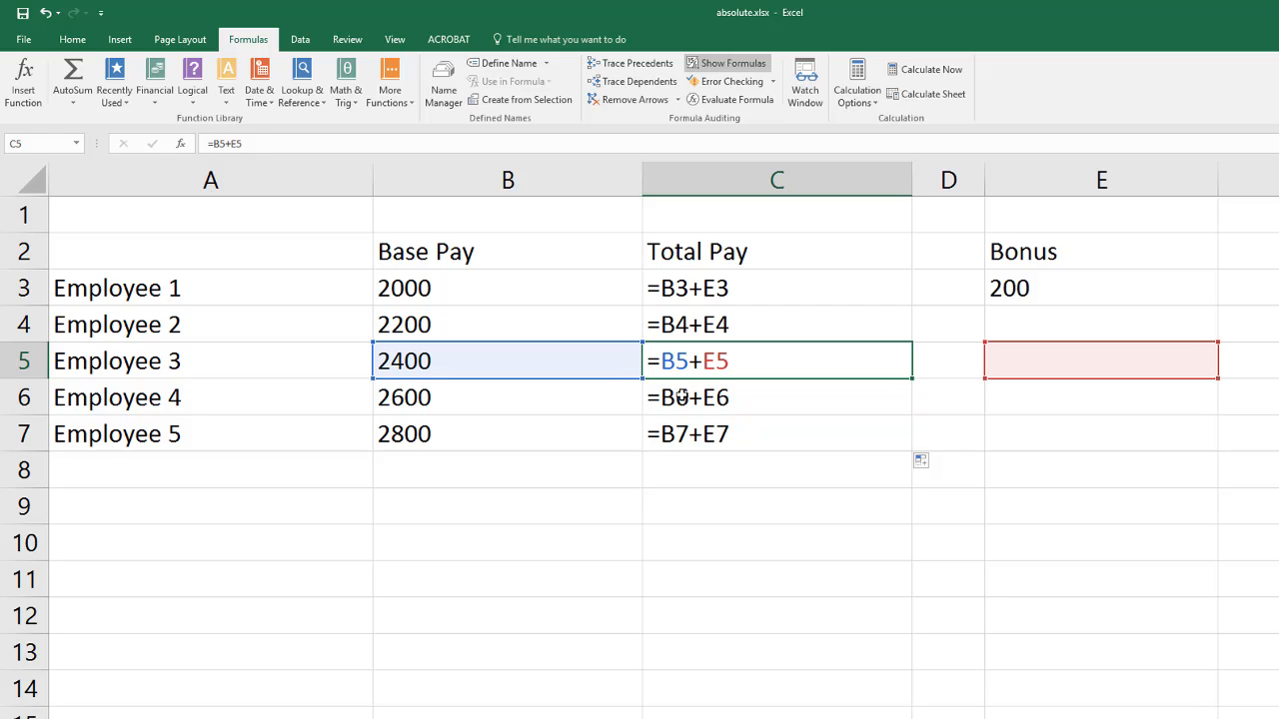
{"action": "left_click", "coordinate": [683, 397]}
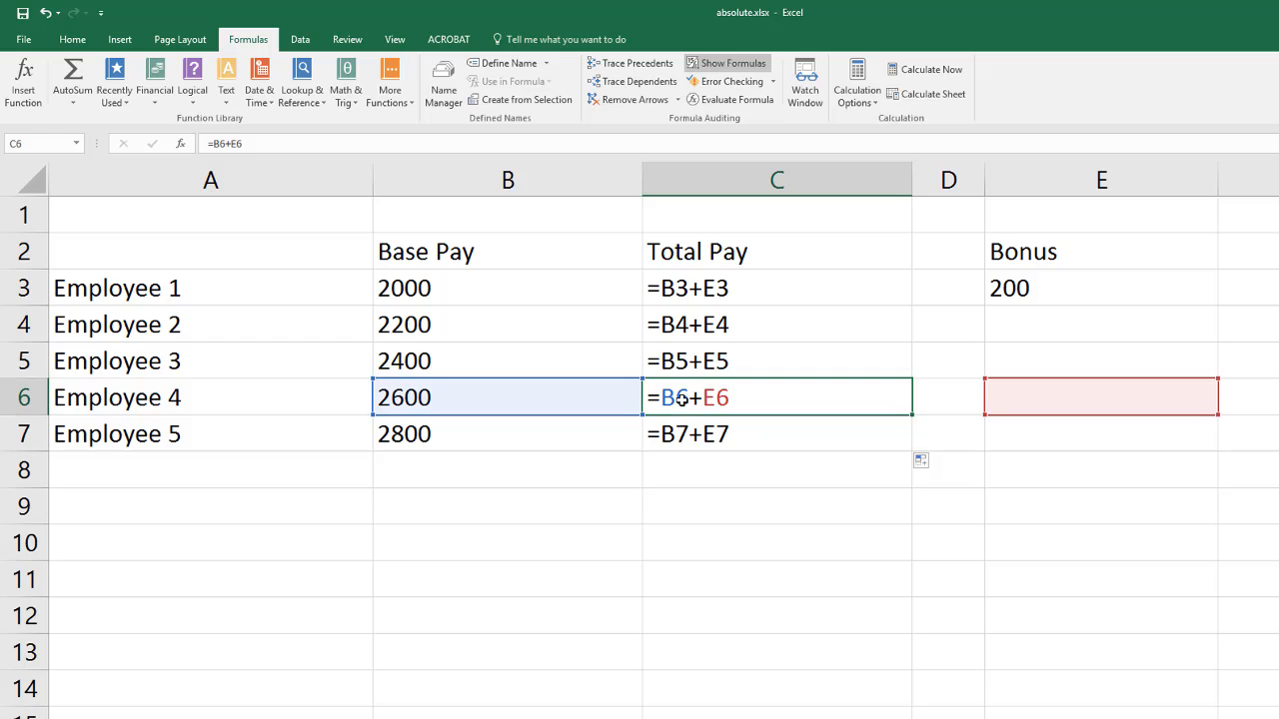
{"action": "left_click", "coordinate": [684, 434]}
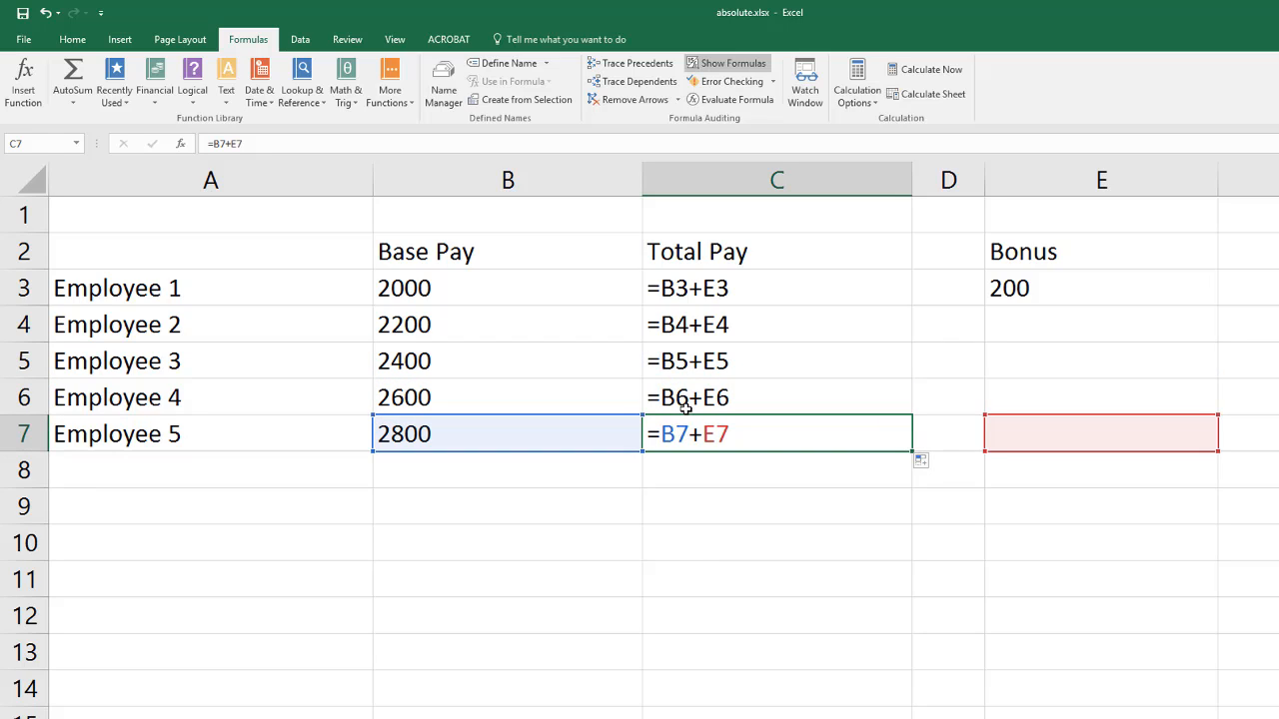
{"action": "left_click", "coordinate": [686, 403]}
{"action": "left_click", "coordinate": [686, 367]}
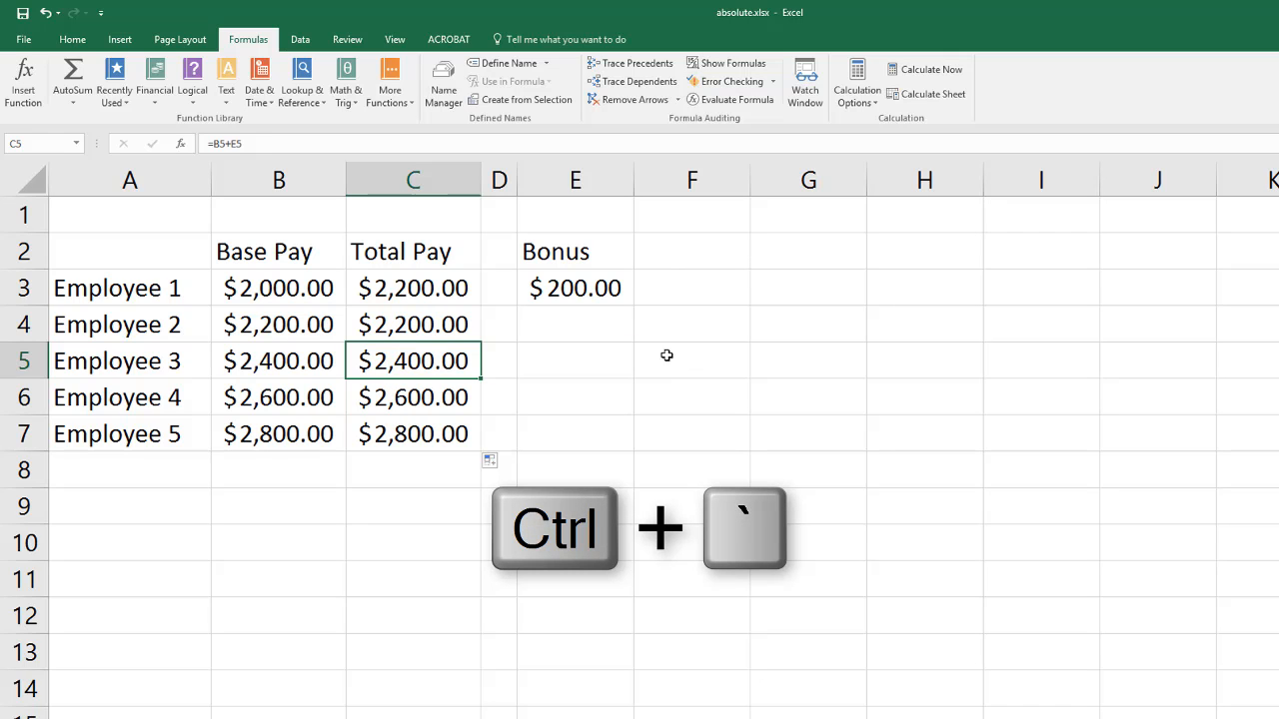
- Clear the Total Pay formulas for Employees 2 to 5 in C4:C7
{"action": "left_click_drag", "start_coordinate": [472, 323], "coordinate": [465, 420]}
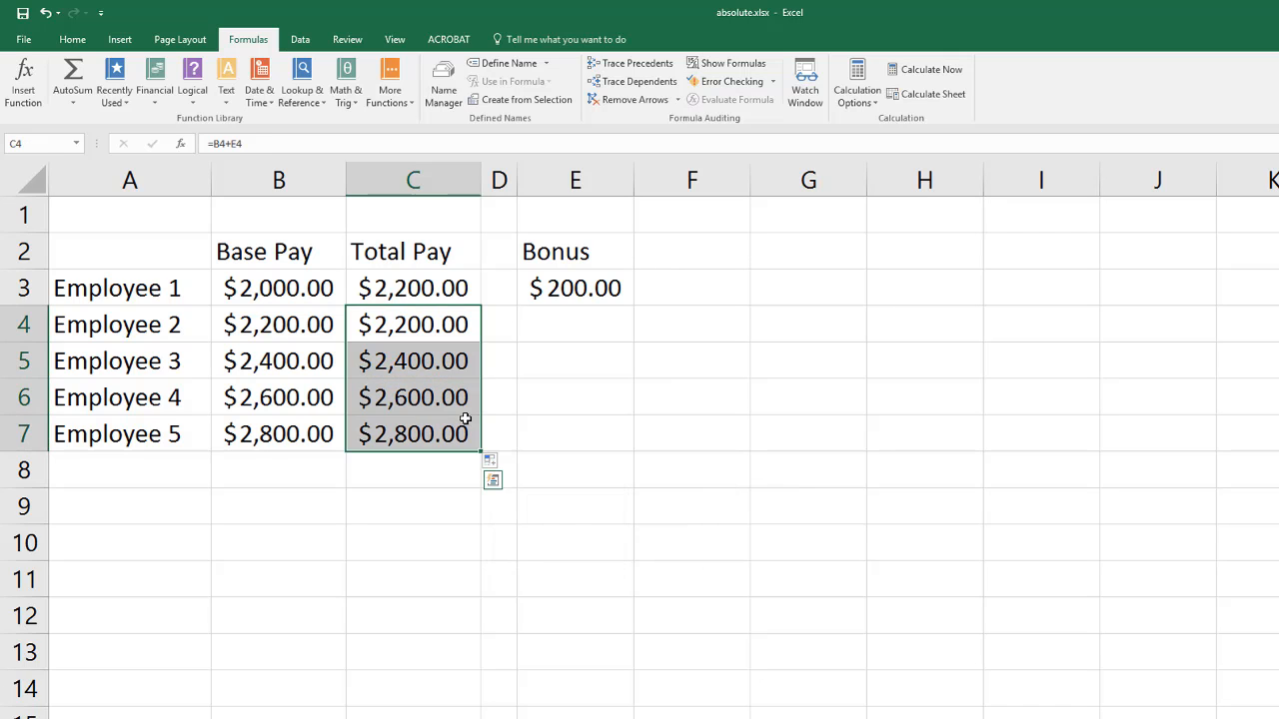
{"action": "key", "text": "Delete"}
- Make the bonus reference absolute in the C3 Total Pay formula, so it reads =B3+$E$3
{"action": "key", "text": "Up"}
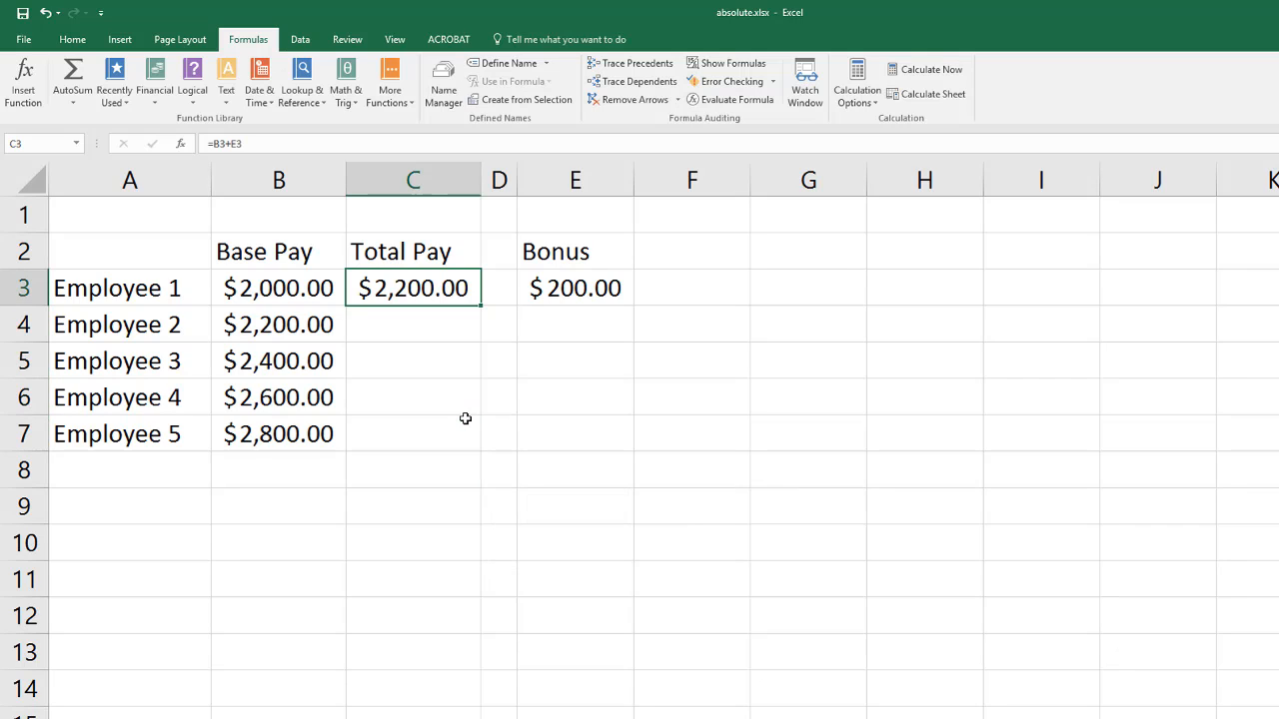
{"action": "left_click", "coordinate": [212, 144]}
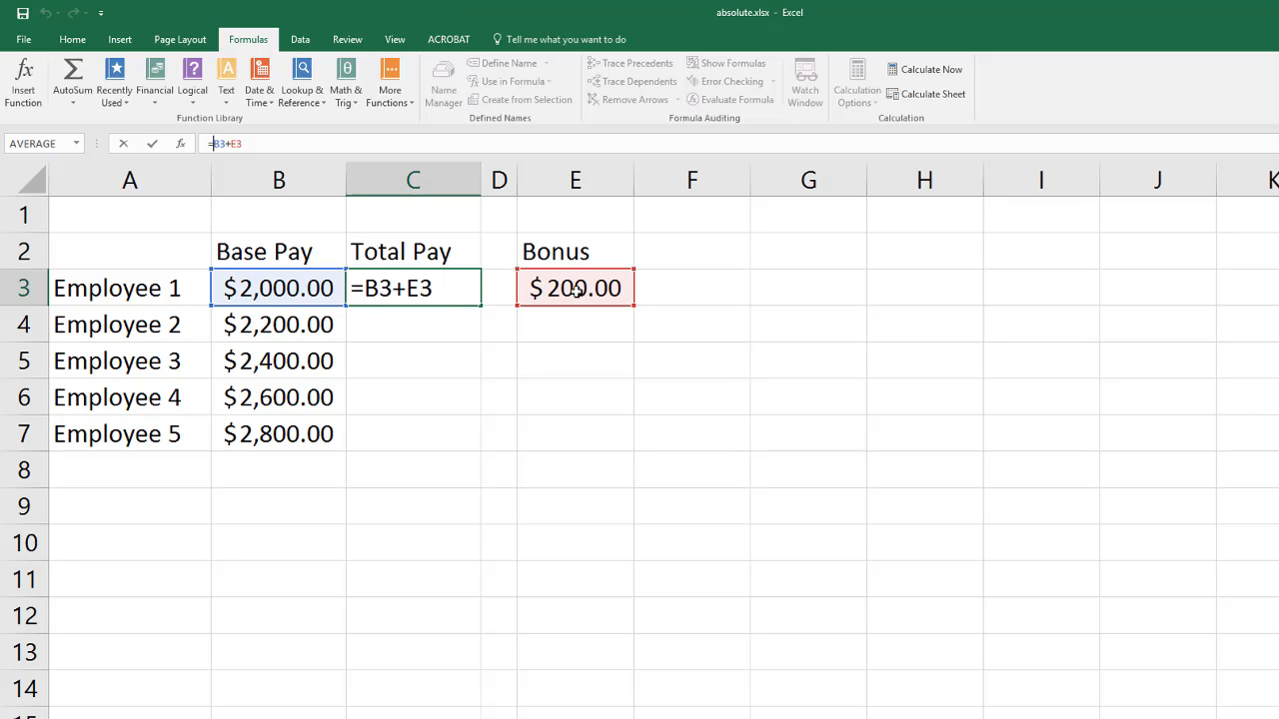
{"action": "left_click", "coordinate": [431, 288]}
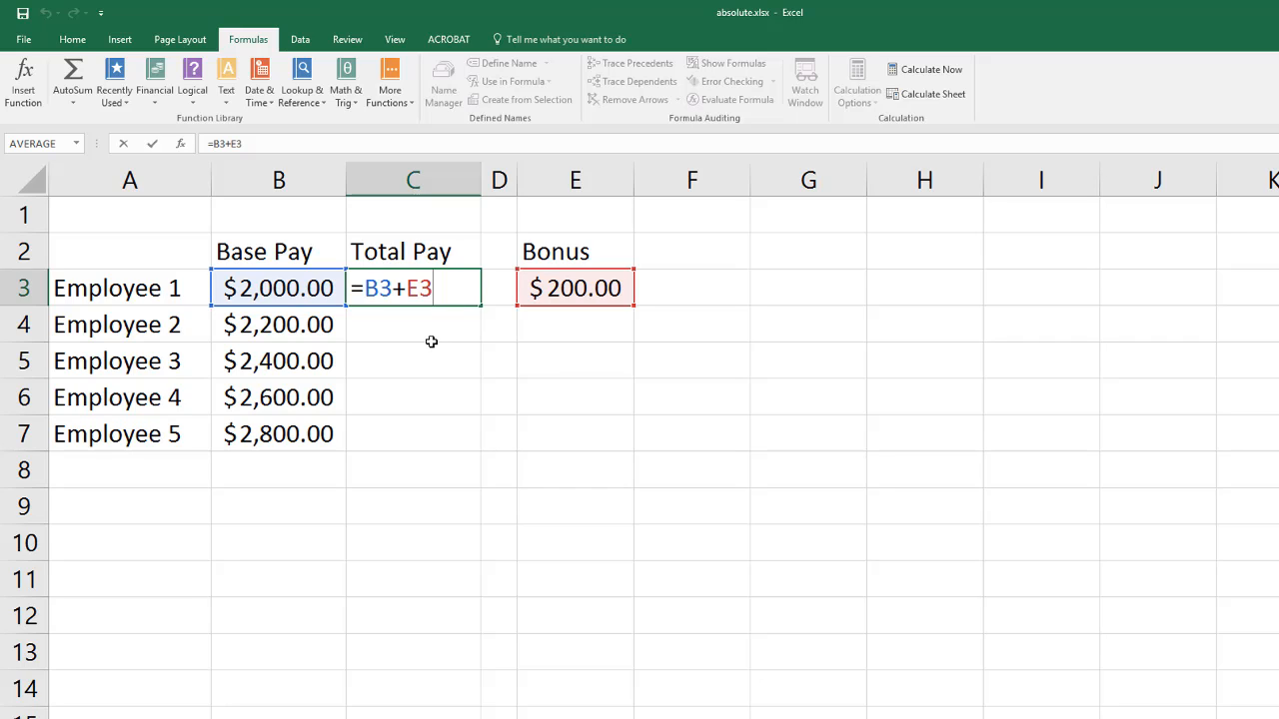
{"action": "key", "text": "Left"}
{"action": "key", "text": "Left"}
{"action": "key", "text": "Right"}
{"action": "key", "text": "Right"}
{"action": "key", "text": "Left"}
{"action": "key", "text": "Right"}
{"action": "key", "text": "Right"}
{"action": "key", "text": "F4"}
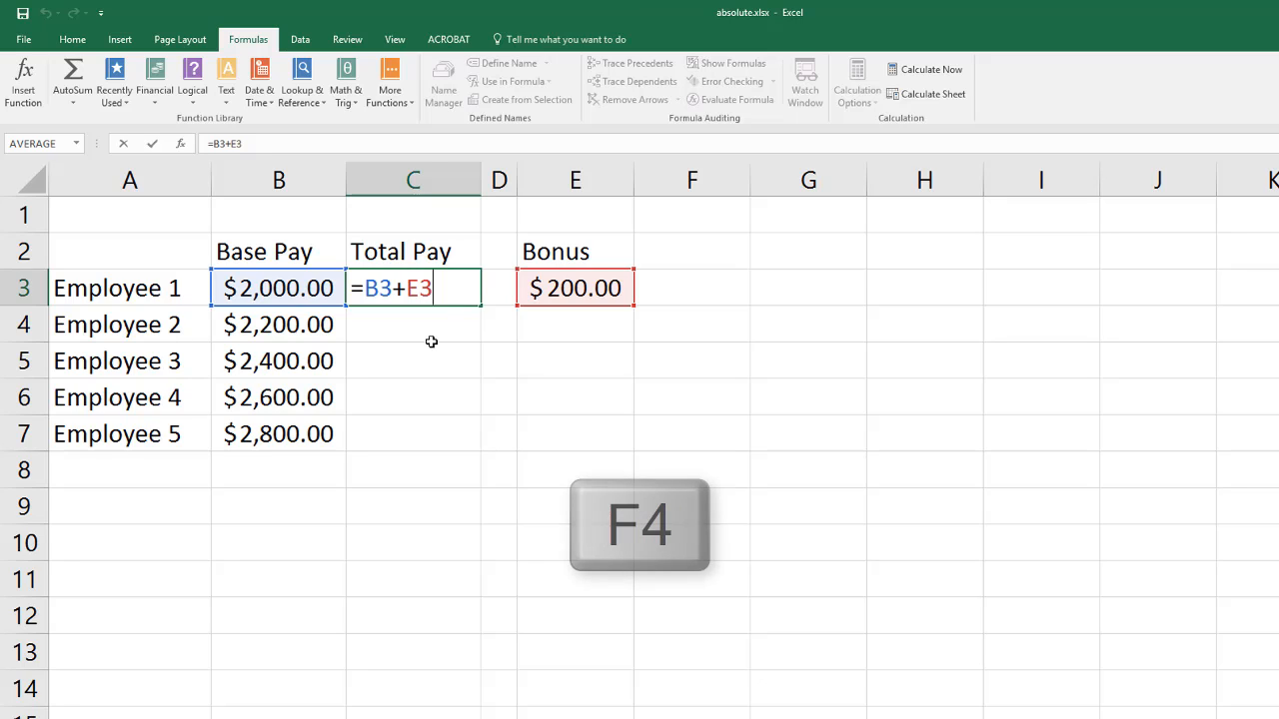
{"action": "key", "text": "F4"}
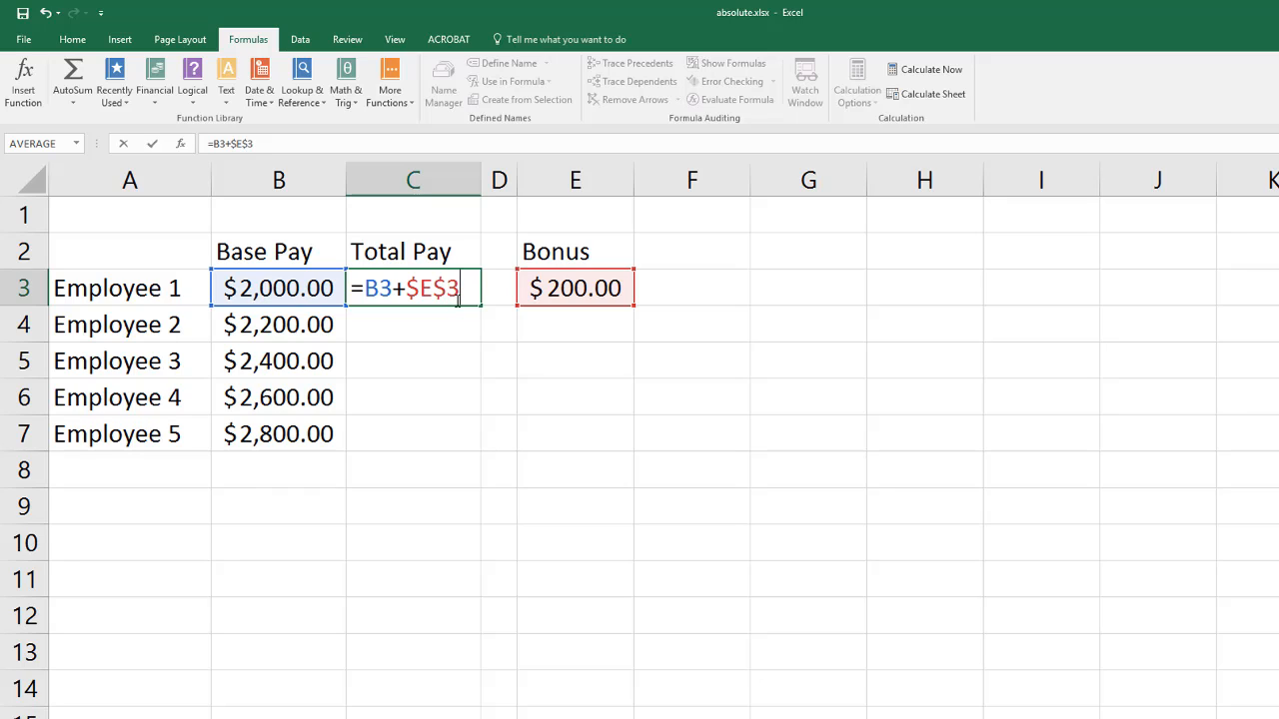
{"action": "key", "text": "Return"}
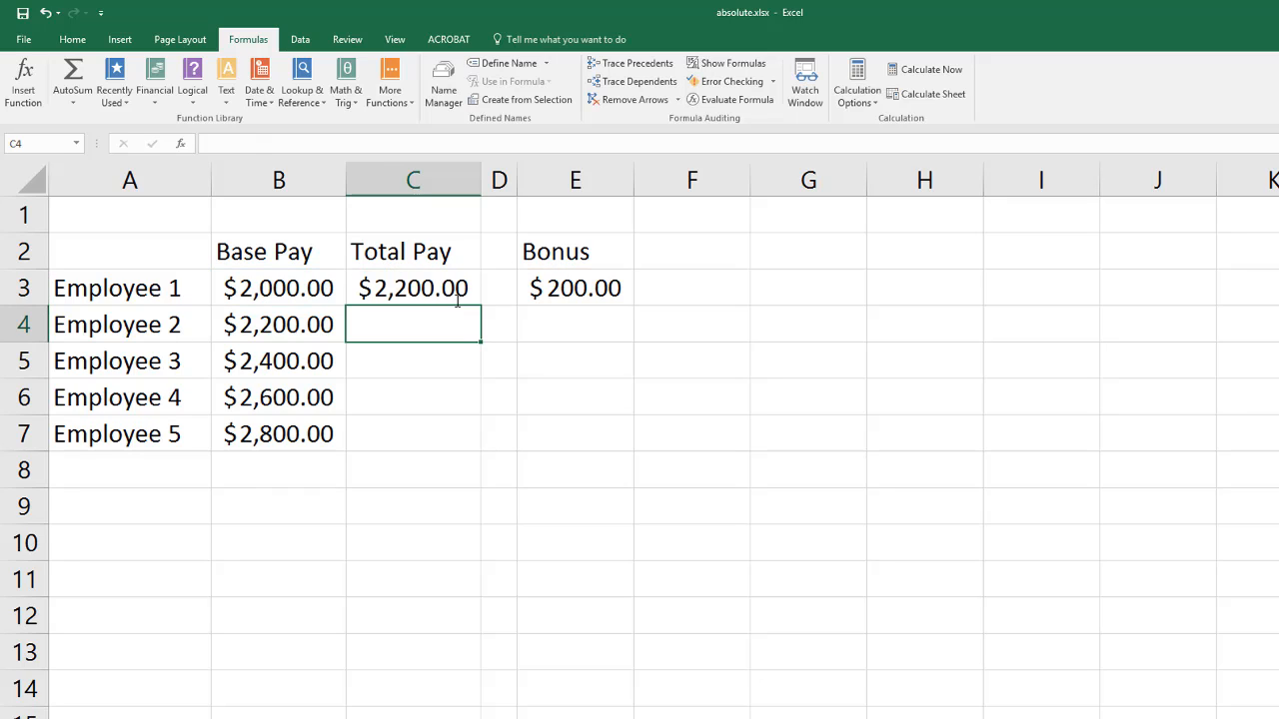
- Fill the C3 Total Pay formula down to C7 for Employees 2 to 5 and check Employee 5's base and total pay
{"action": "left_click", "coordinate": [440, 283]}
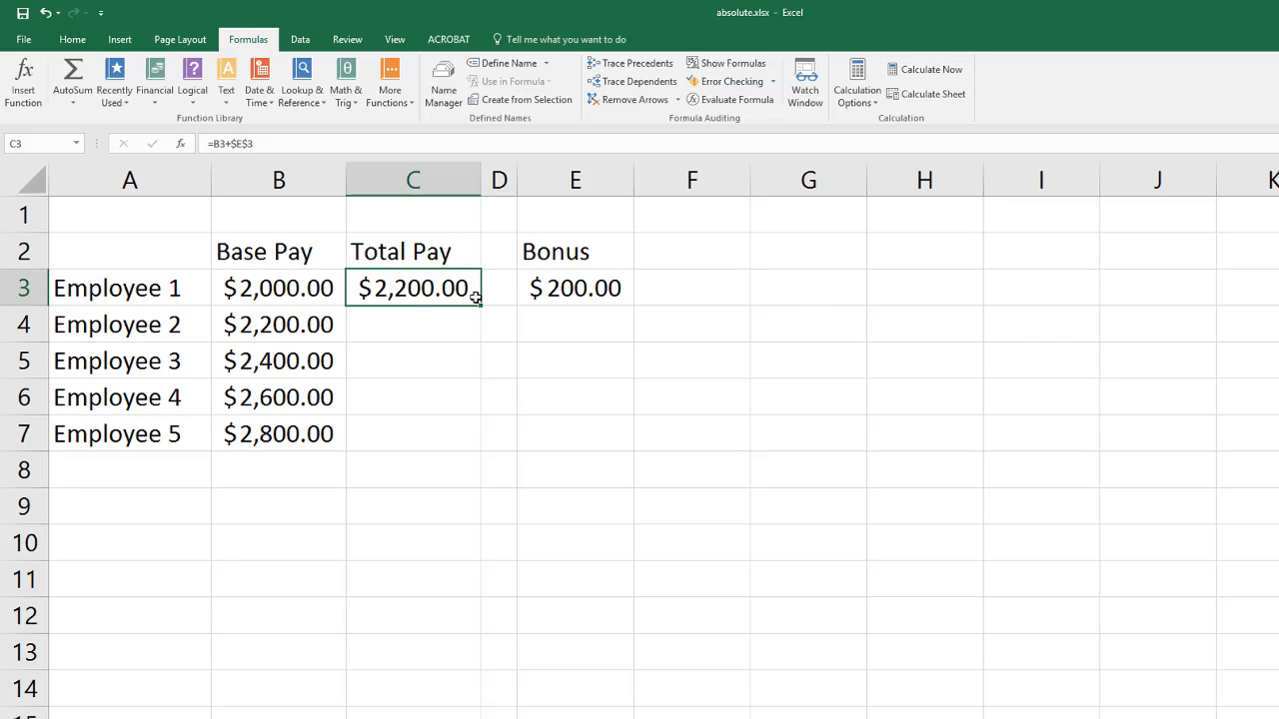
{"action": "left_click_drag", "start_coordinate": [481, 307], "coordinate": [474, 450]}
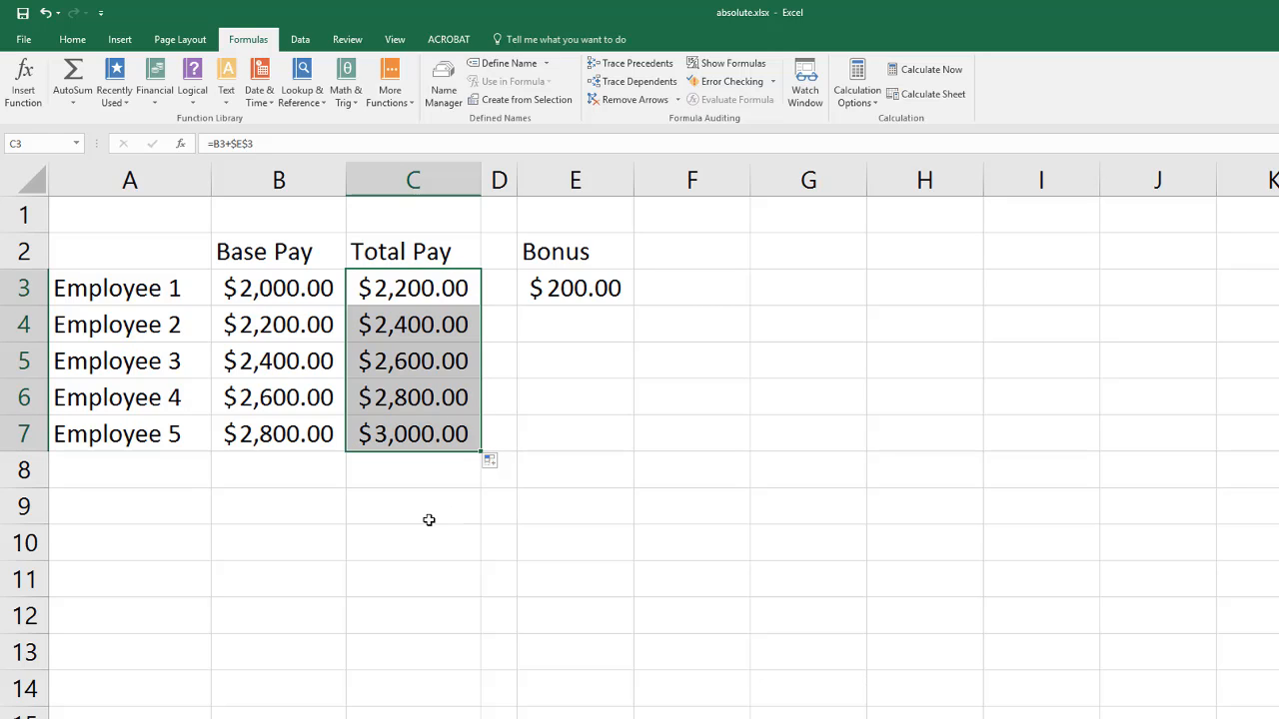
{"action": "left_click", "coordinate": [287, 435]}
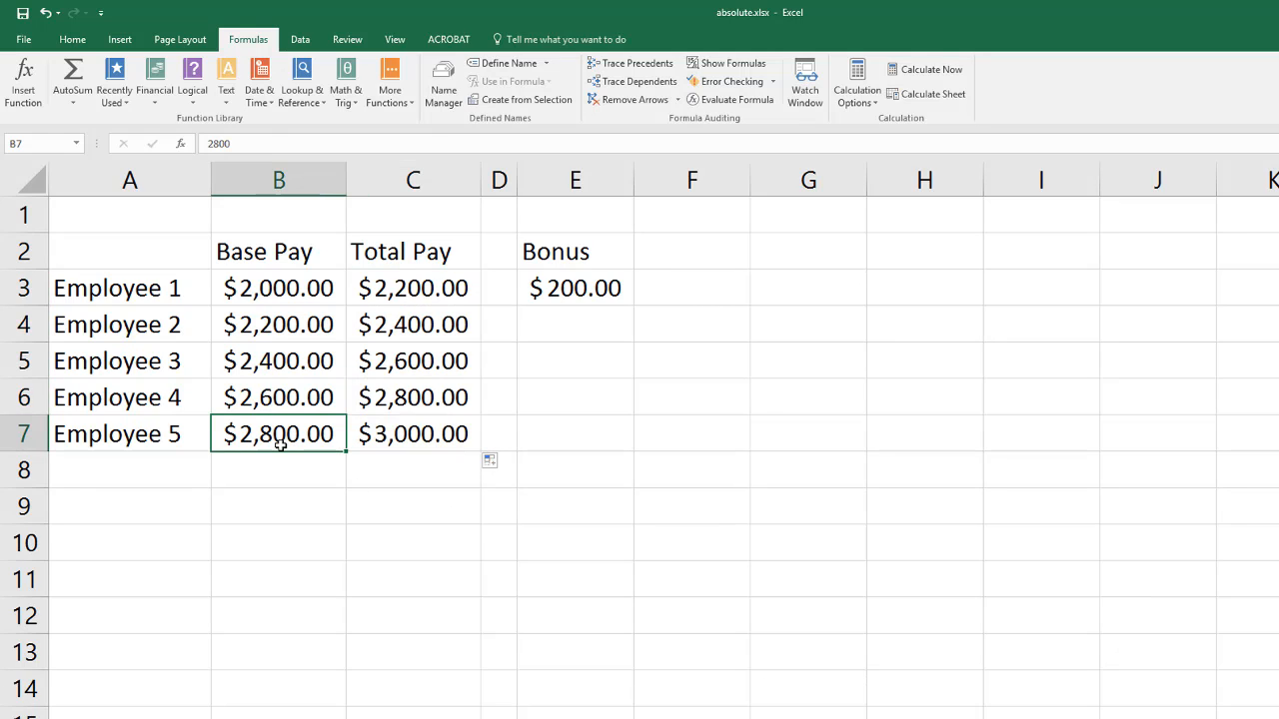
{"action": "left_click", "coordinate": [414, 446]}
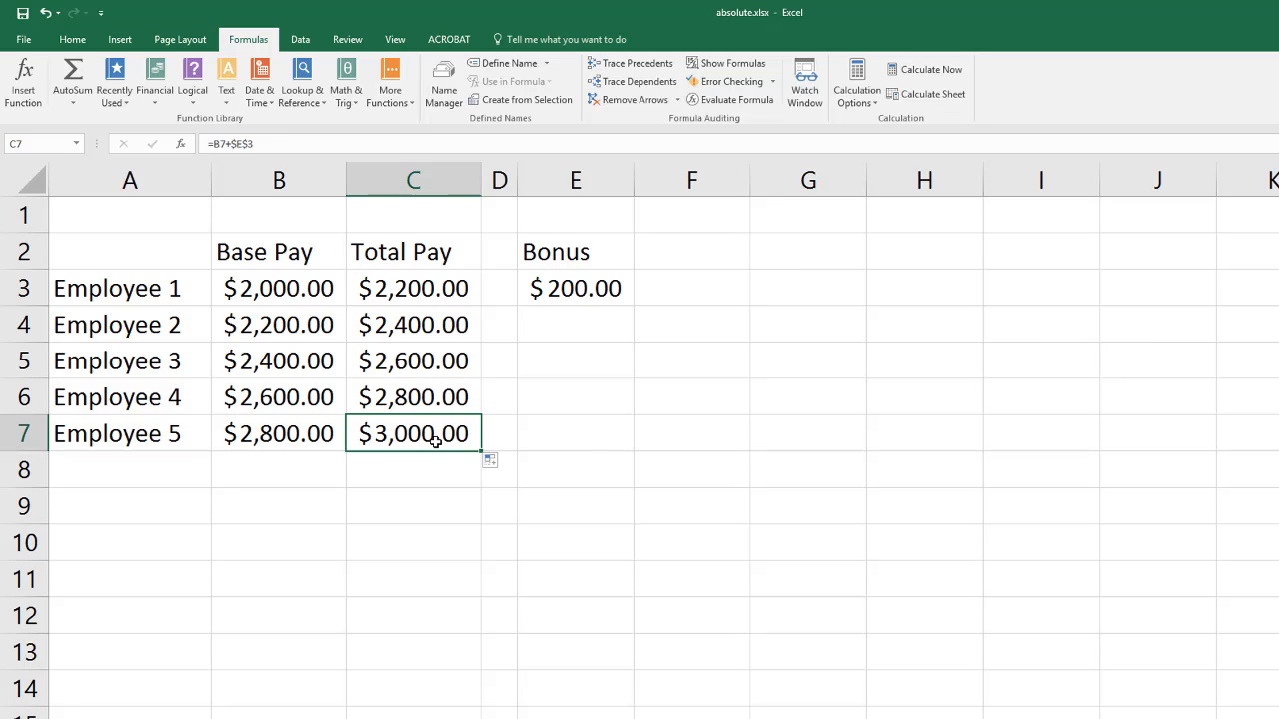
- Open the C3 Total Pay formula for editing and examine the column and row parts of its $E$3 bonus reference
{"action": "left_click", "coordinate": [418, 278]}
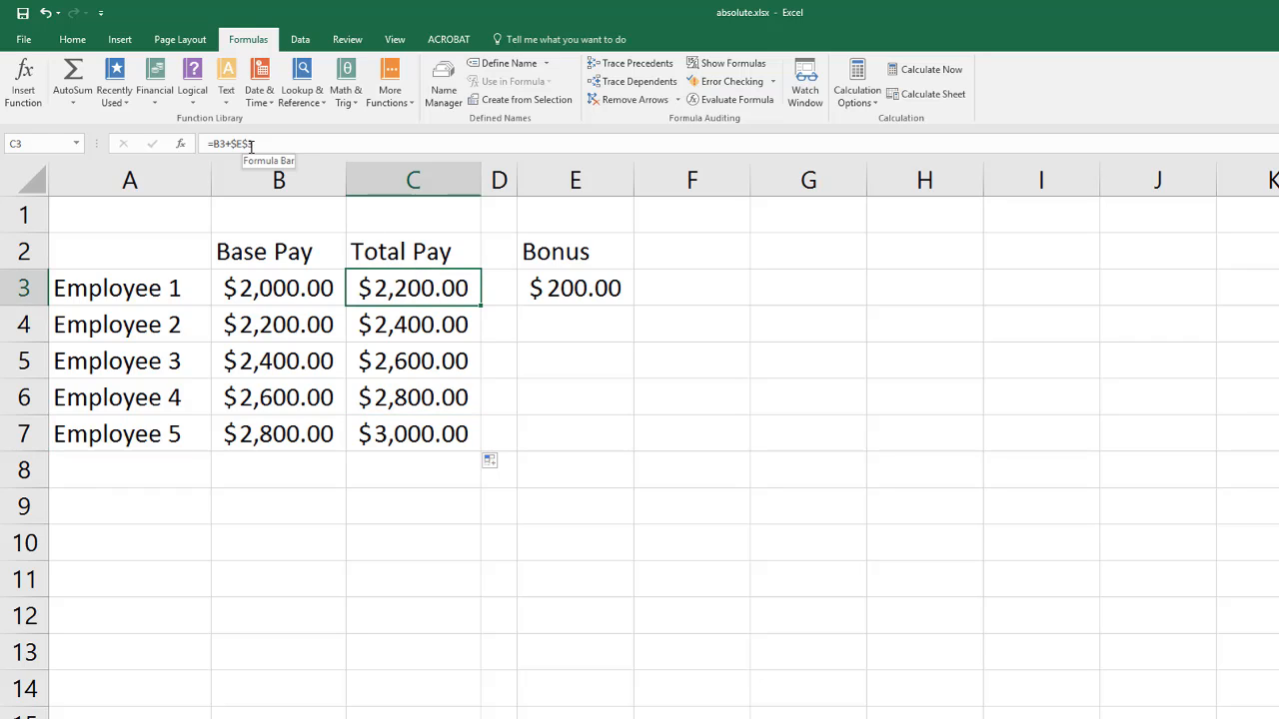
{"action": "key", "text": "F2"}
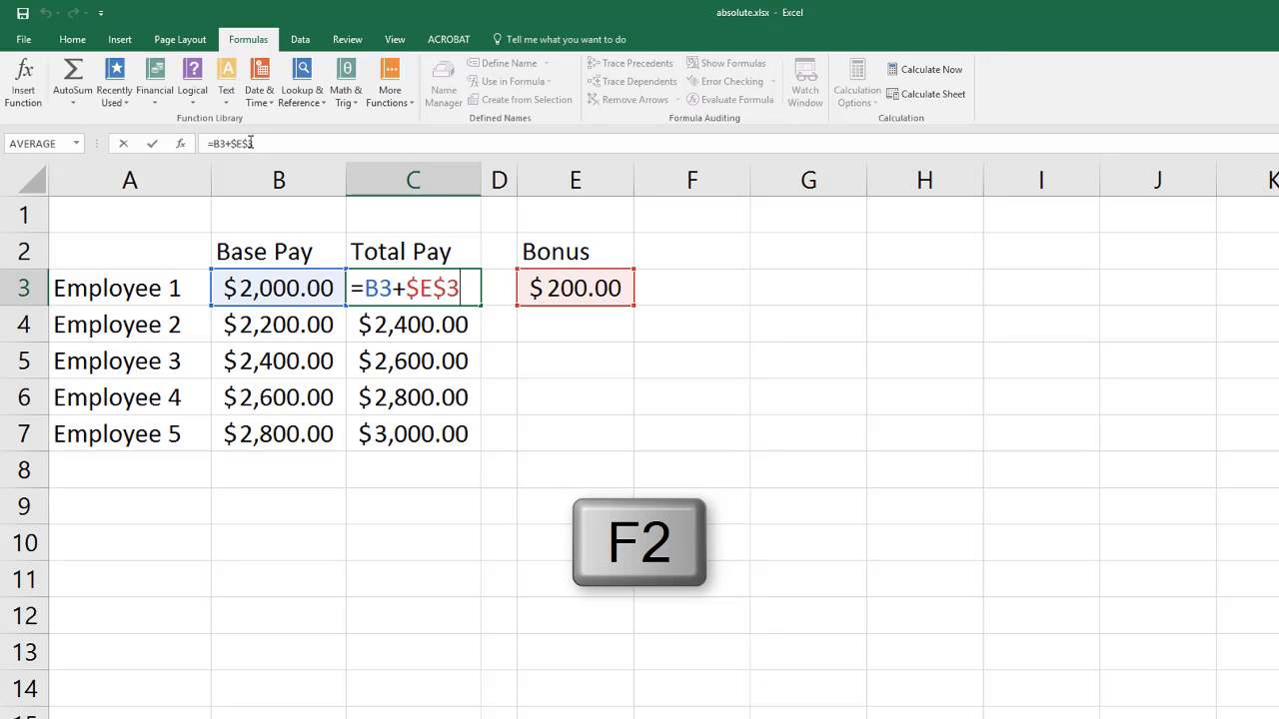
{"action": "key", "text": "Left"}
{"action": "key", "text": "Left"}
{"action": "key", "text": "Left"}
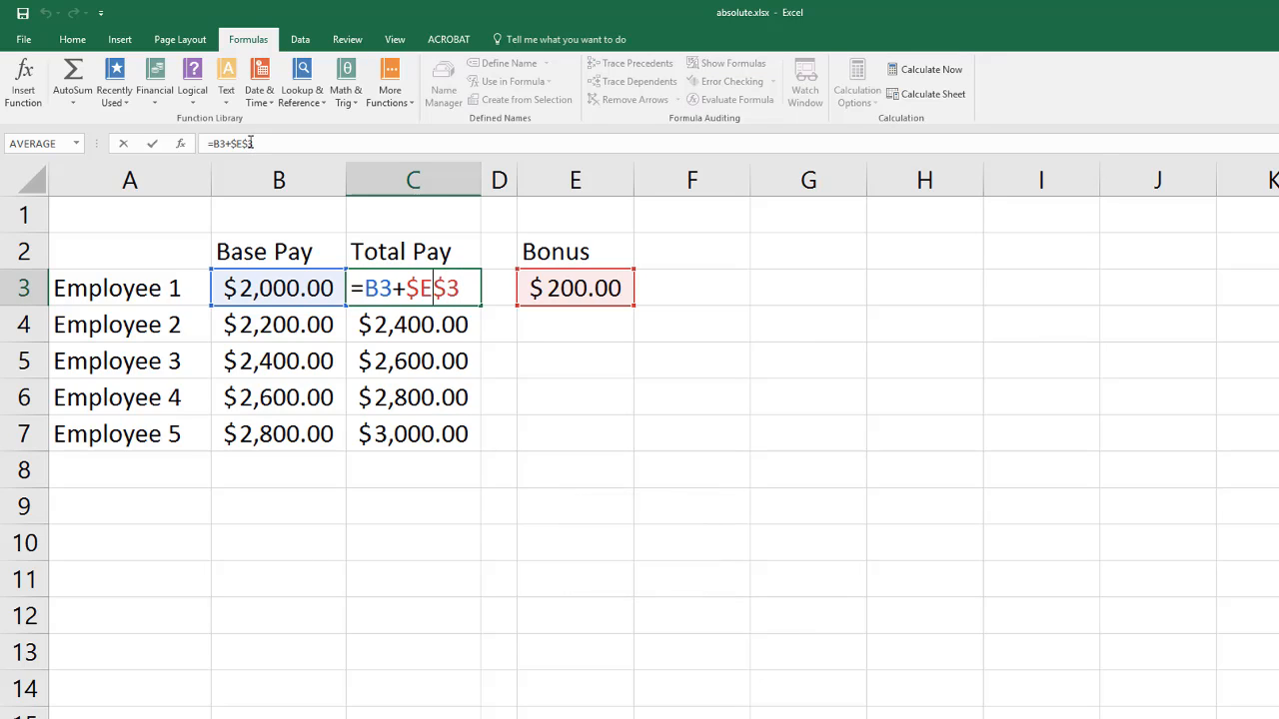
{"action": "key", "text": "Right"}
{"action": "key", "text": "Right"}
{"action": "left_click_drag", "start_coordinate": [414, 287], "coordinate": [439, 289]}
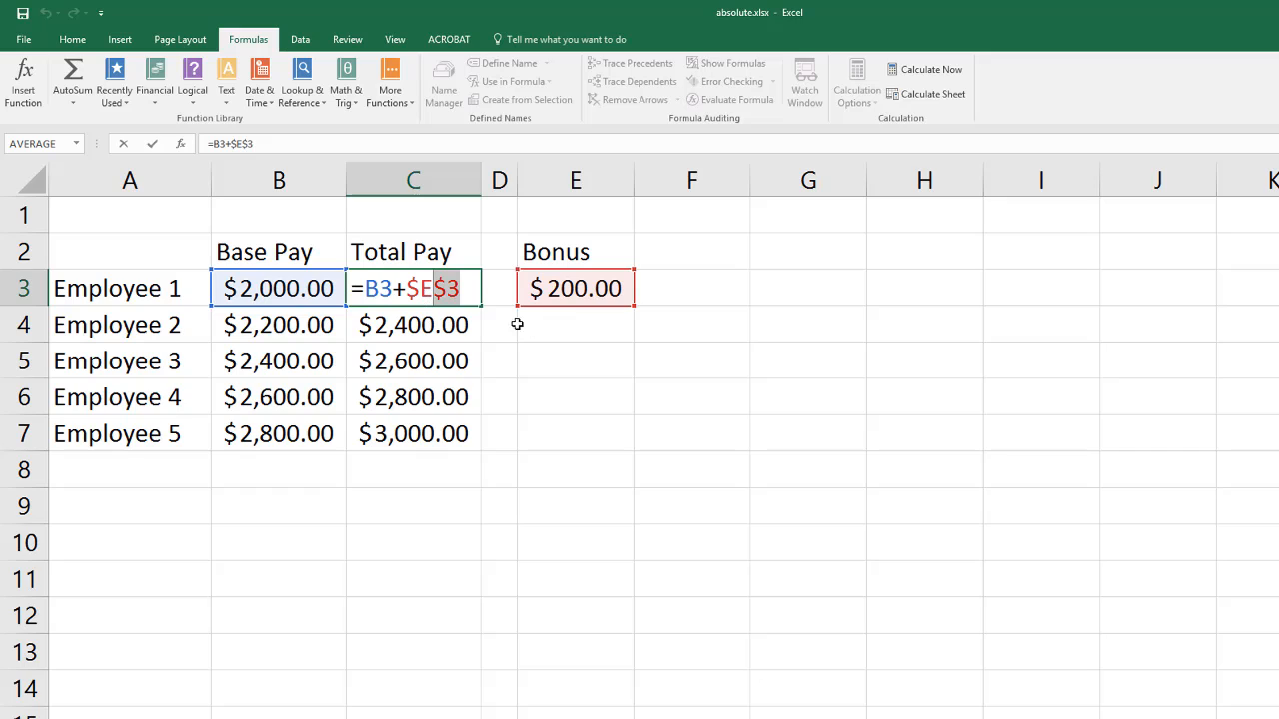
- Remove the dollar sign before the column letter in the C3 formula's bonus reference, so it reads =B3+E$3
{"action": "left_click", "coordinate": [420, 287]}
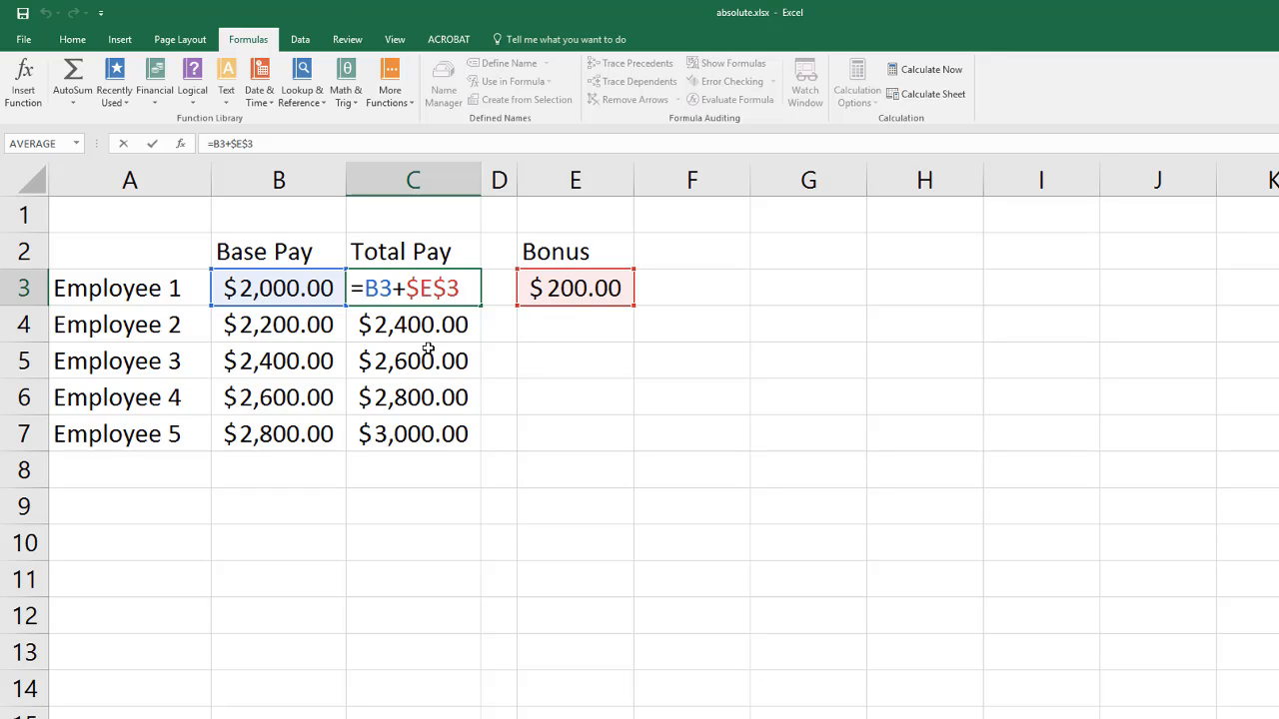
{"action": "key", "text": "BackSpace"}
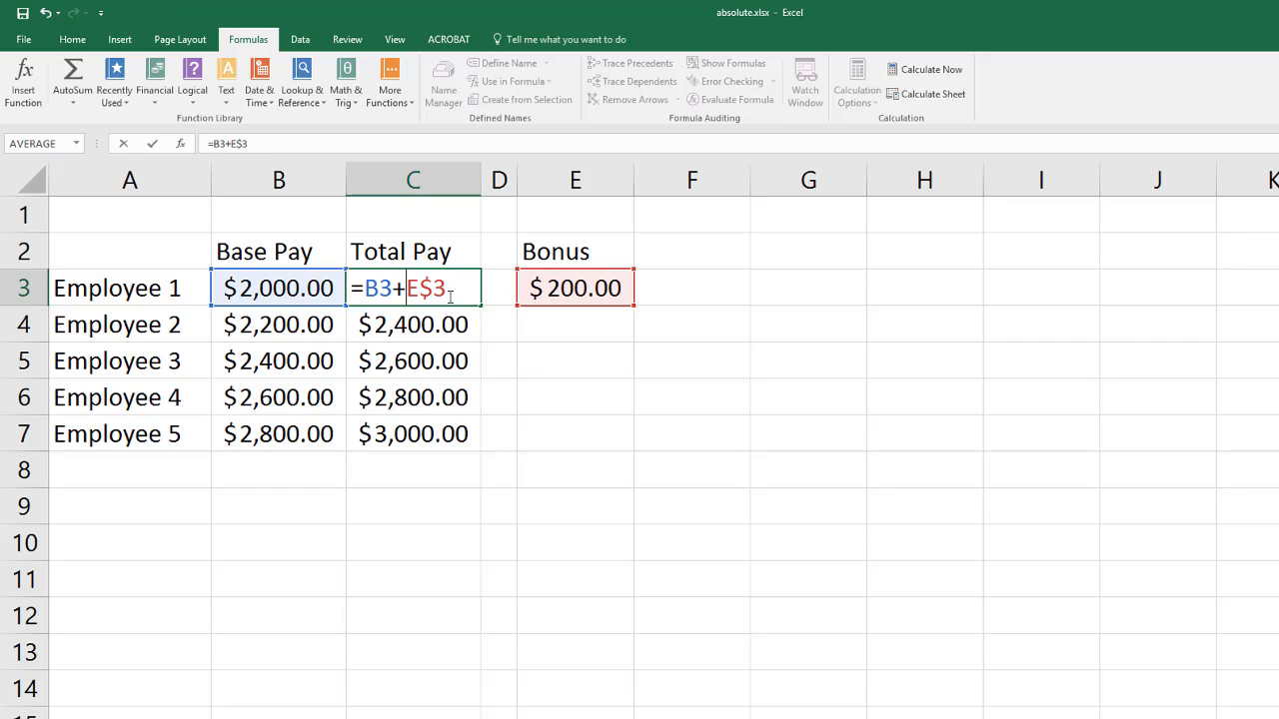
{"action": "key", "text": "Return"}
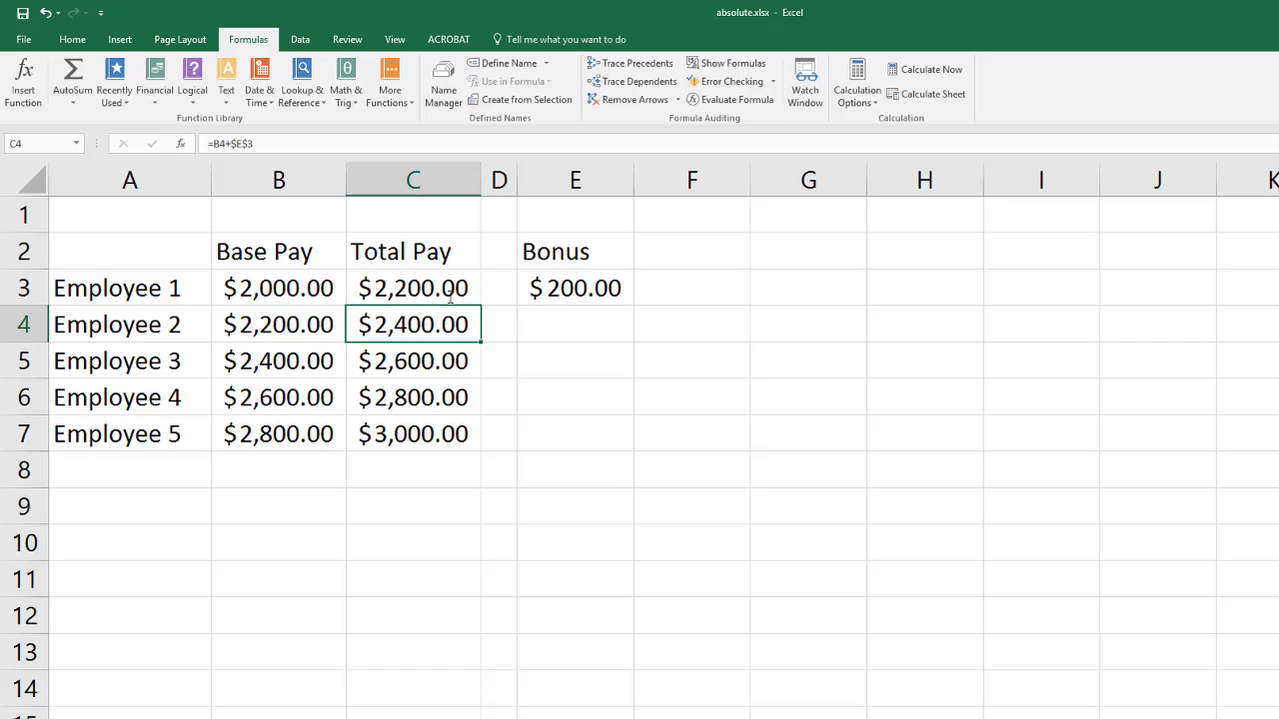
- Fill the mixed-reference formula from C3 down to C7 and inspect the cells referenced by the C7 formula
{"action": "left_click", "coordinate": [451, 291]}
{"action": "left_click_drag", "start_coordinate": [481, 304], "coordinate": [482, 451]}
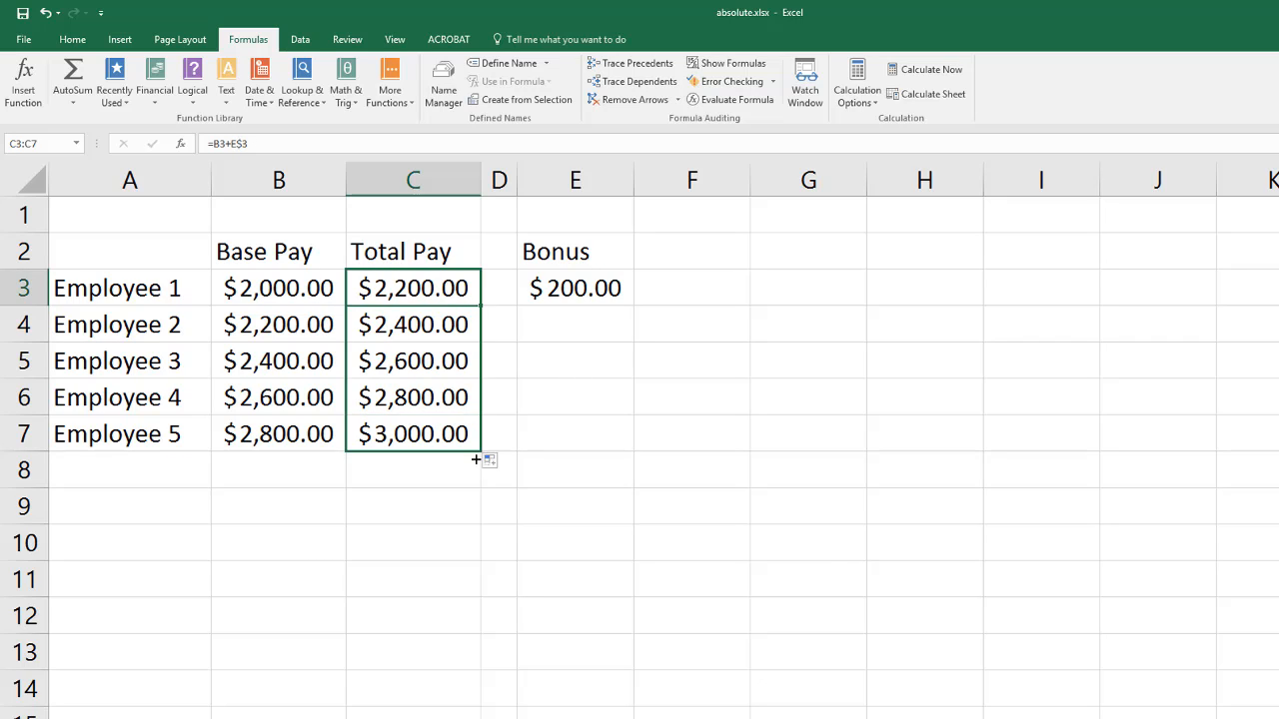
{"action": "left_click", "coordinate": [427, 421]}
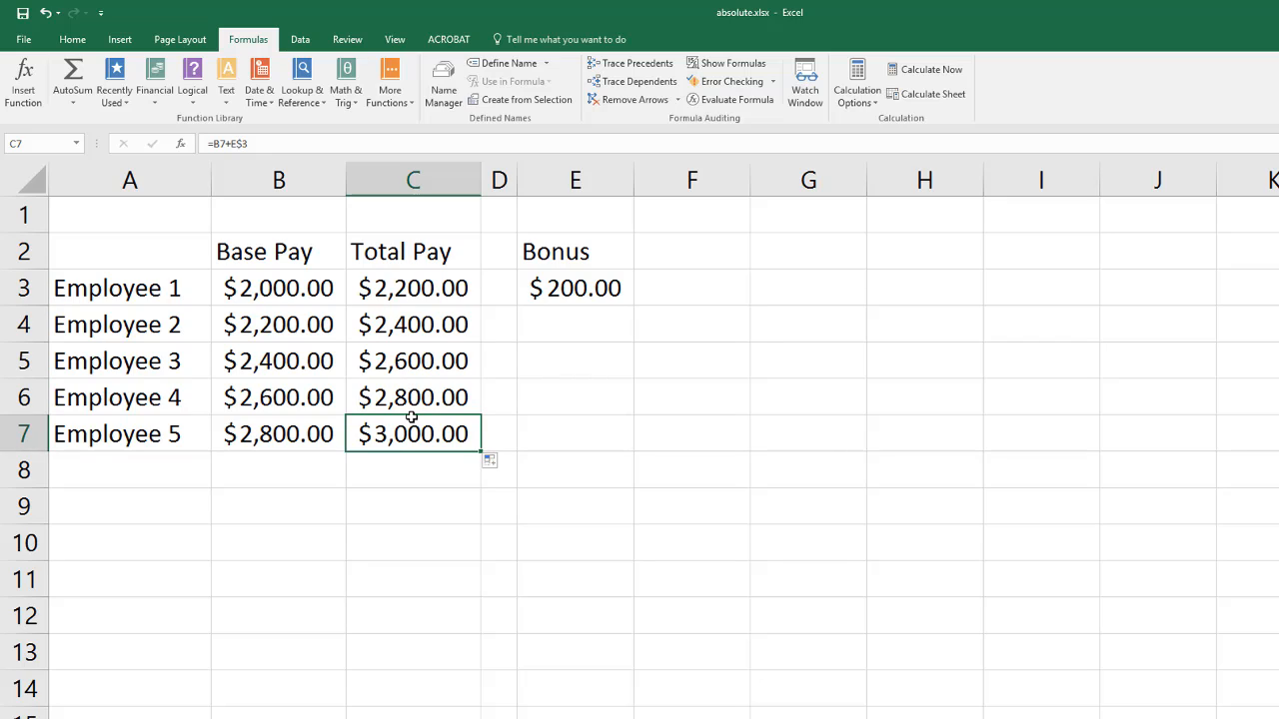
{"action": "double_click", "coordinate": [410, 417]}
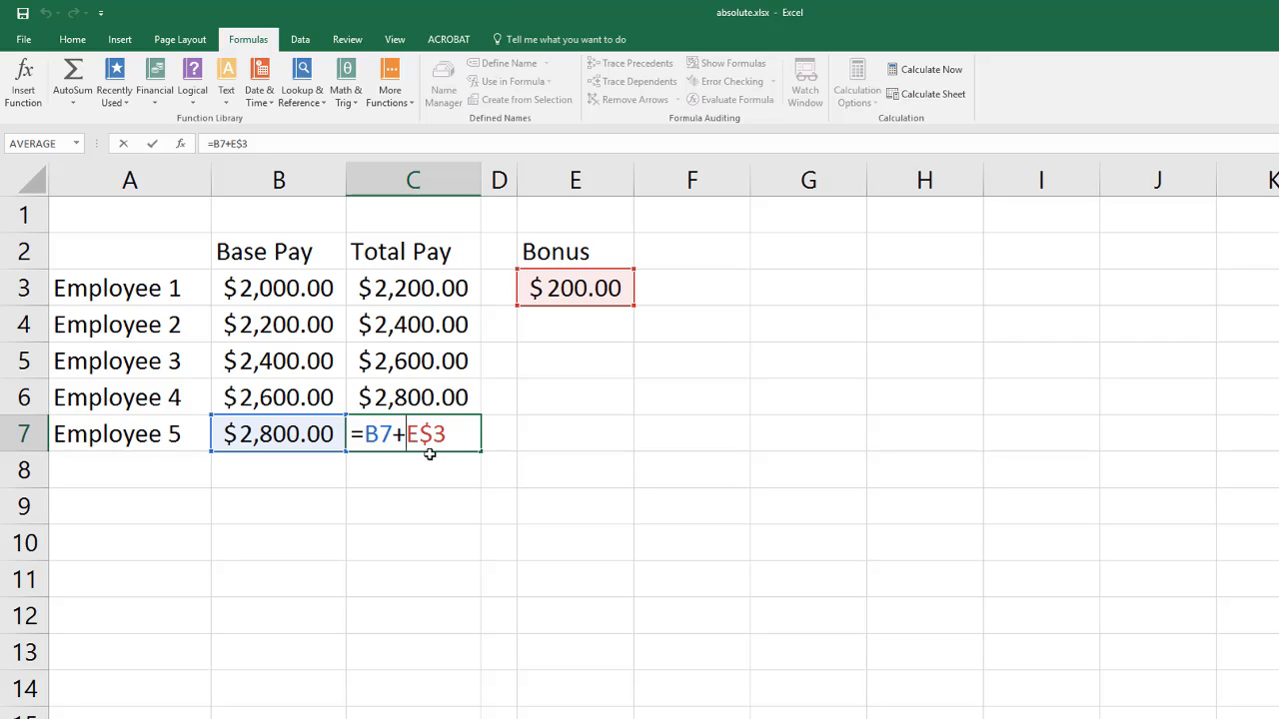
- Cycle the bonus reference in the C3 formula through its relative, mixed and absolute forms, finishing with =B3+$E$3
{"action": "left_click", "coordinate": [442, 290]}
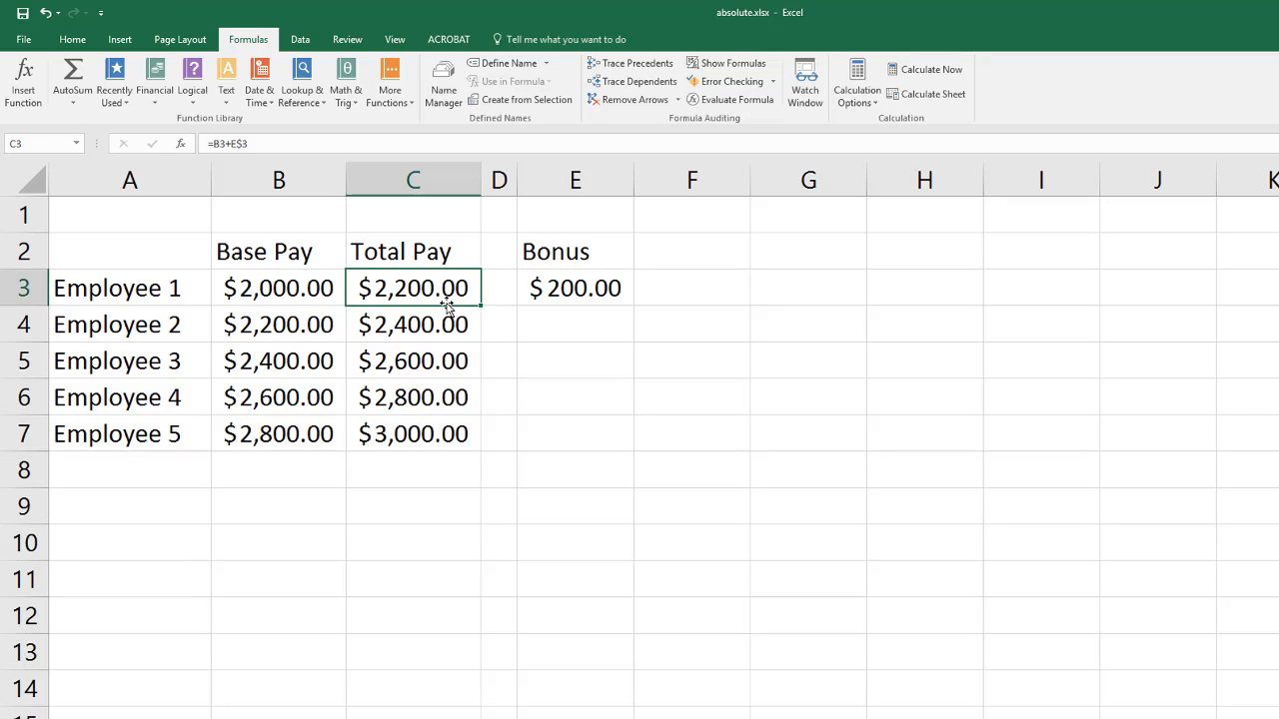
{"action": "double_click", "coordinate": [447, 304]}
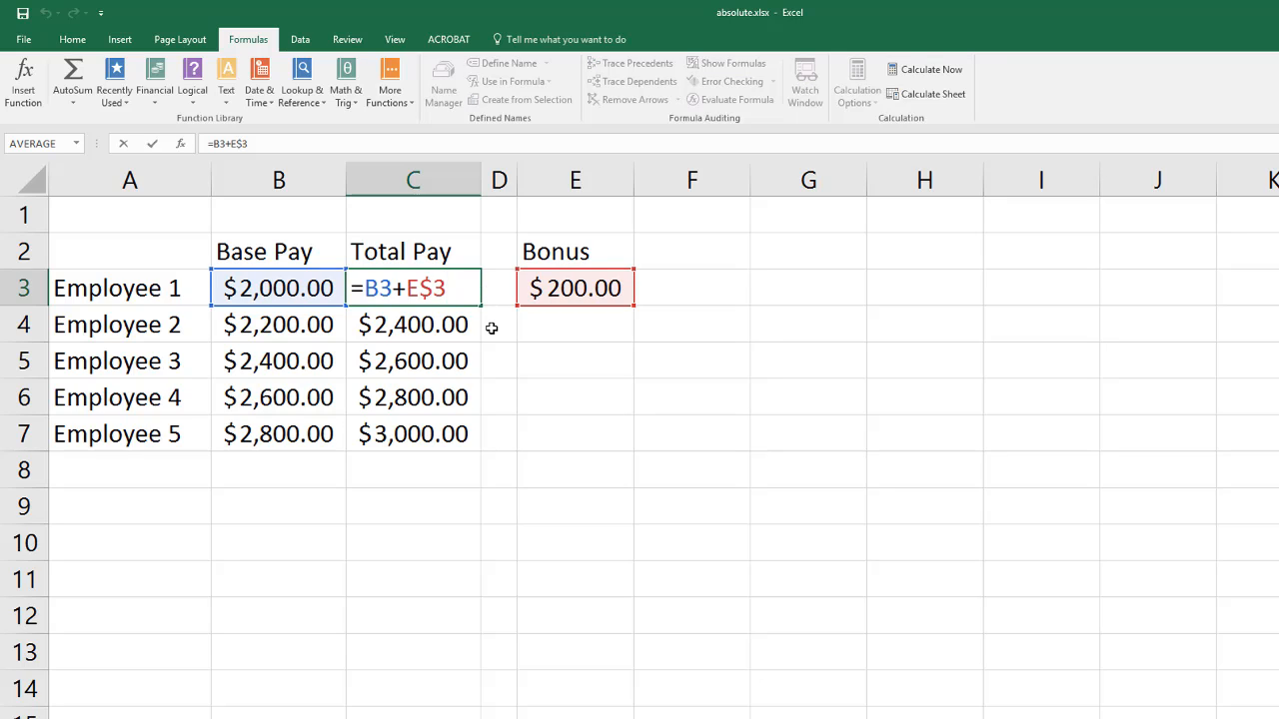
{"action": "key", "text": "F4"}
{"action": "key", "text": "F4"}
{"action": "key", "text": "F4"}
{"action": "key", "text": "F4"}
{"action": "key", "text": "F4"}
{"action": "key", "text": "F4"}
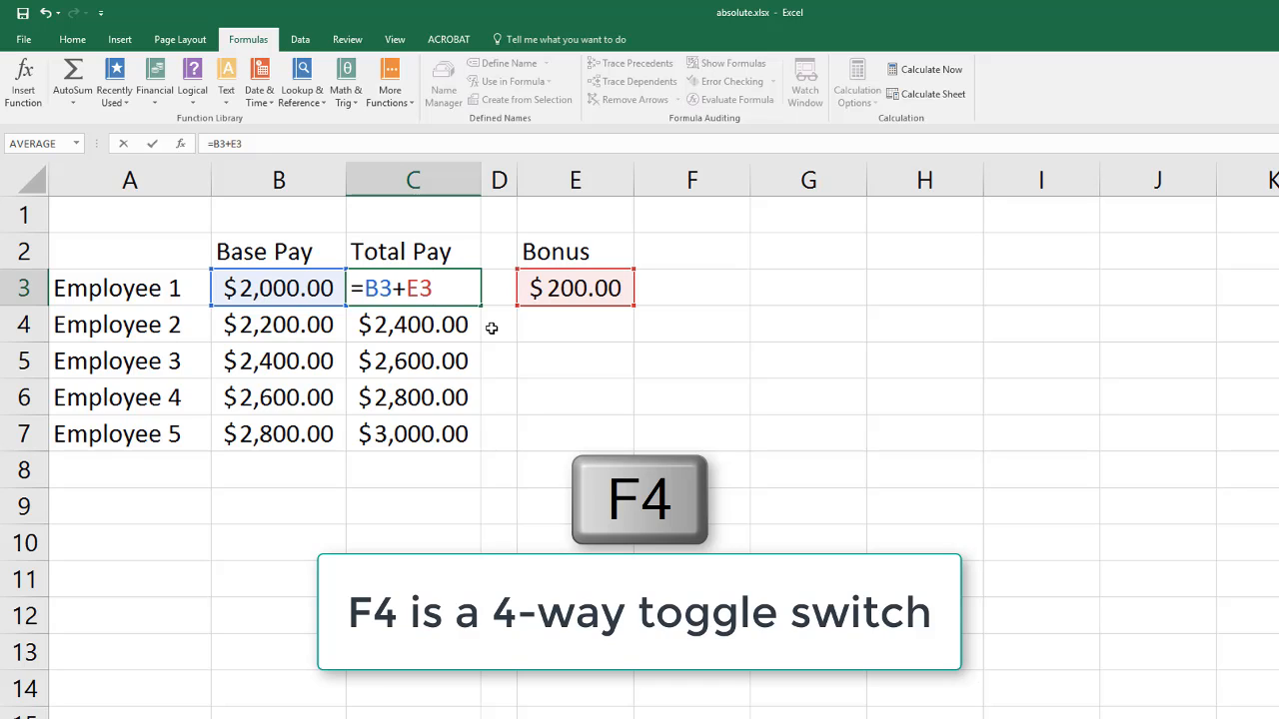
{"action": "key", "text": "F4"}
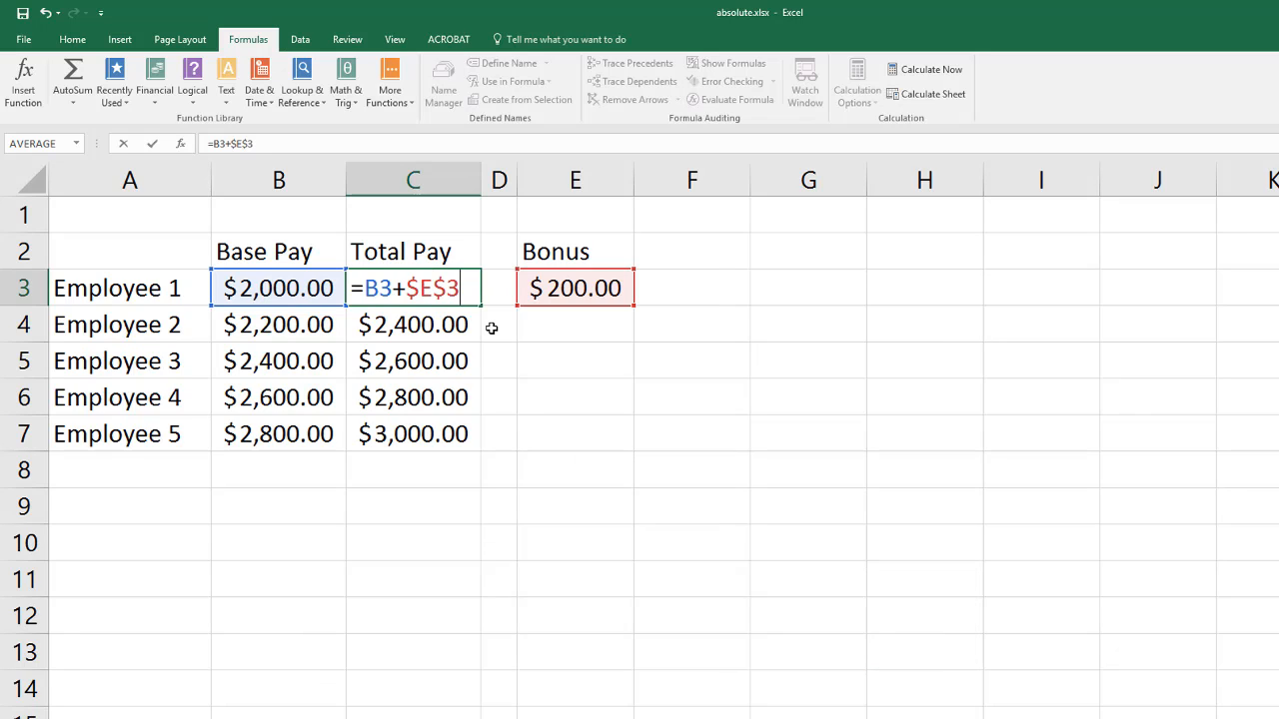
{"action": "key", "text": "F4"}
{"action": "key", "text": "F4"}
{"action": "key", "text": "F4"}
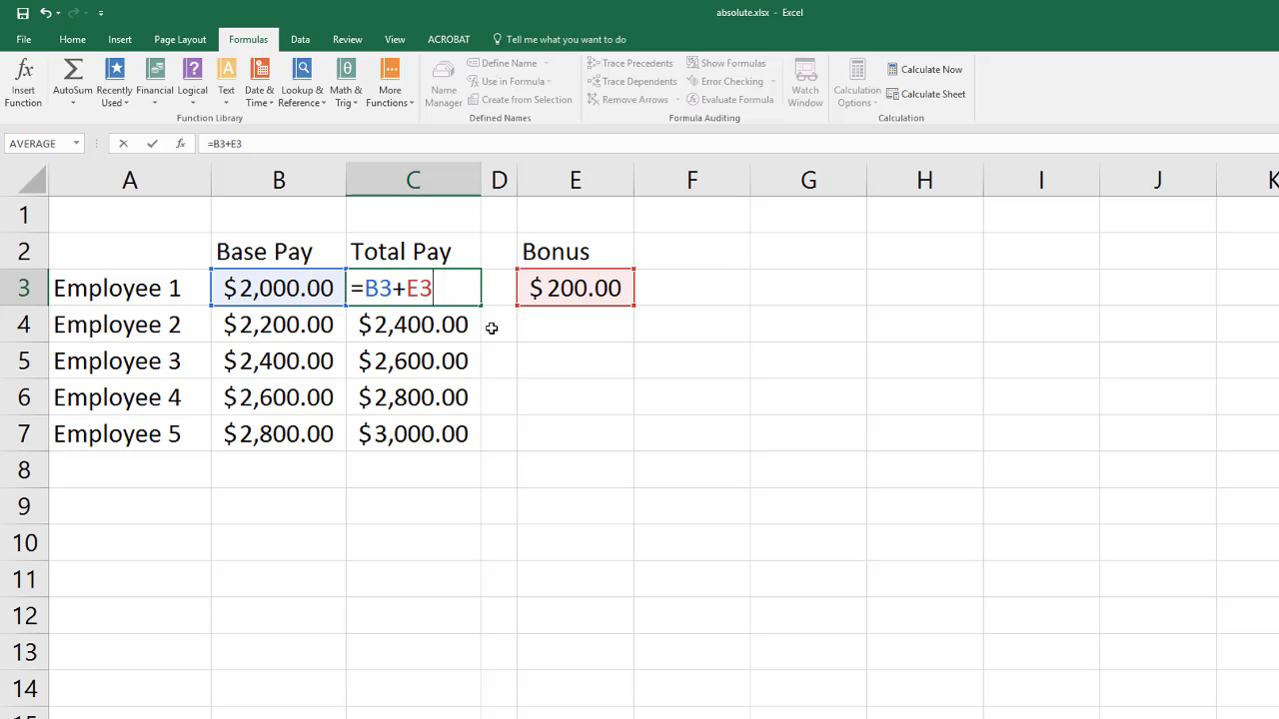
{"action": "key", "text": "F4"}
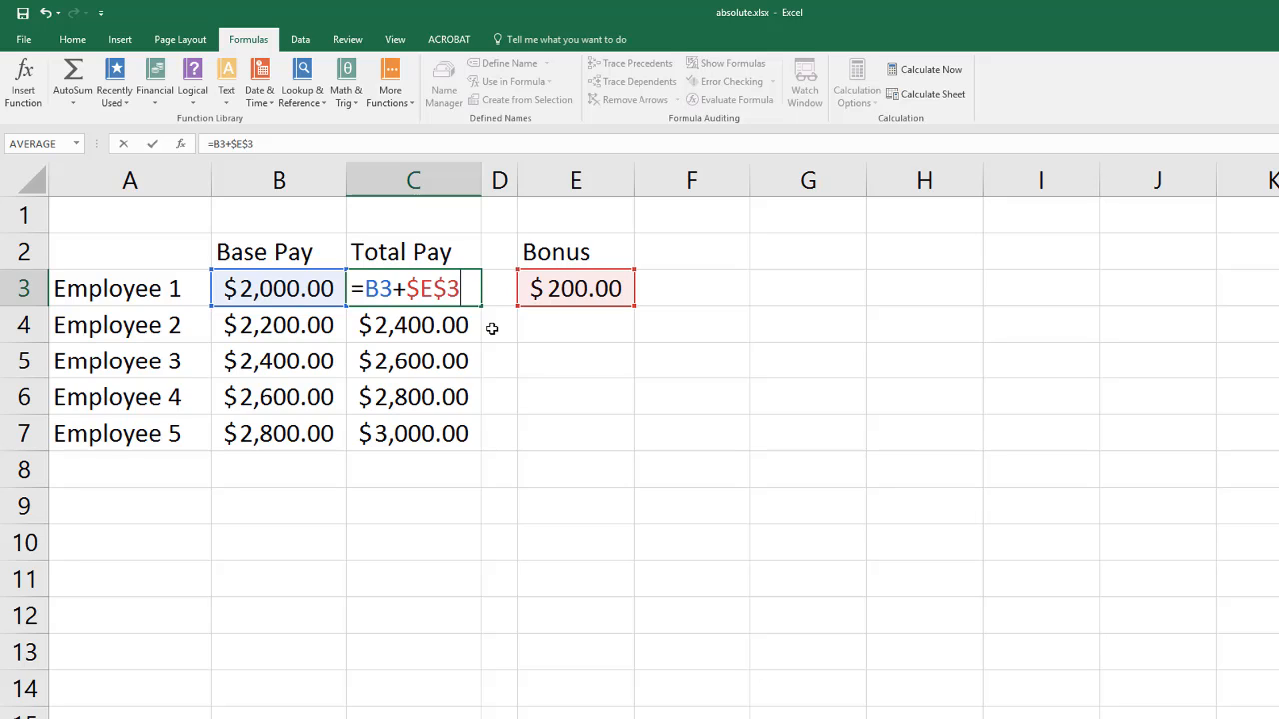
{"action": "key", "text": "Return"}
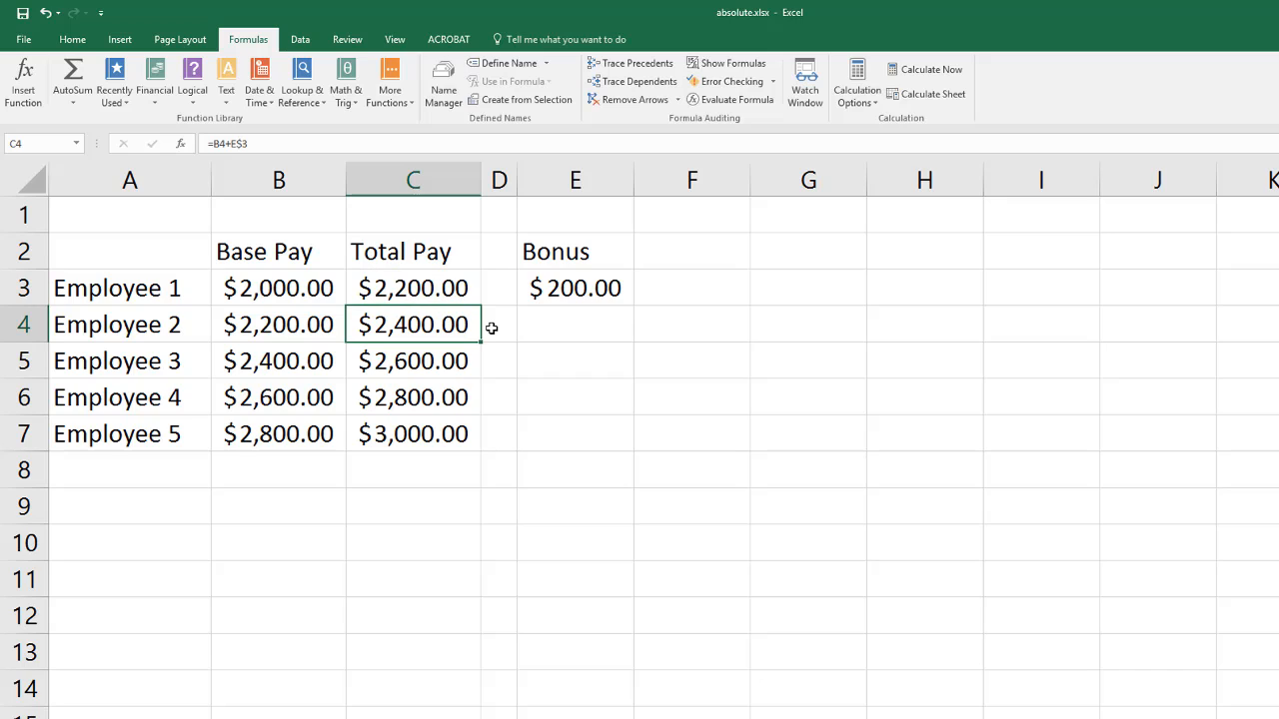
- Copy the absolute-reference Total Pay formula from C3 down through C7 and check the formula in C7
{"action": "left_click", "coordinate": [445, 292]}
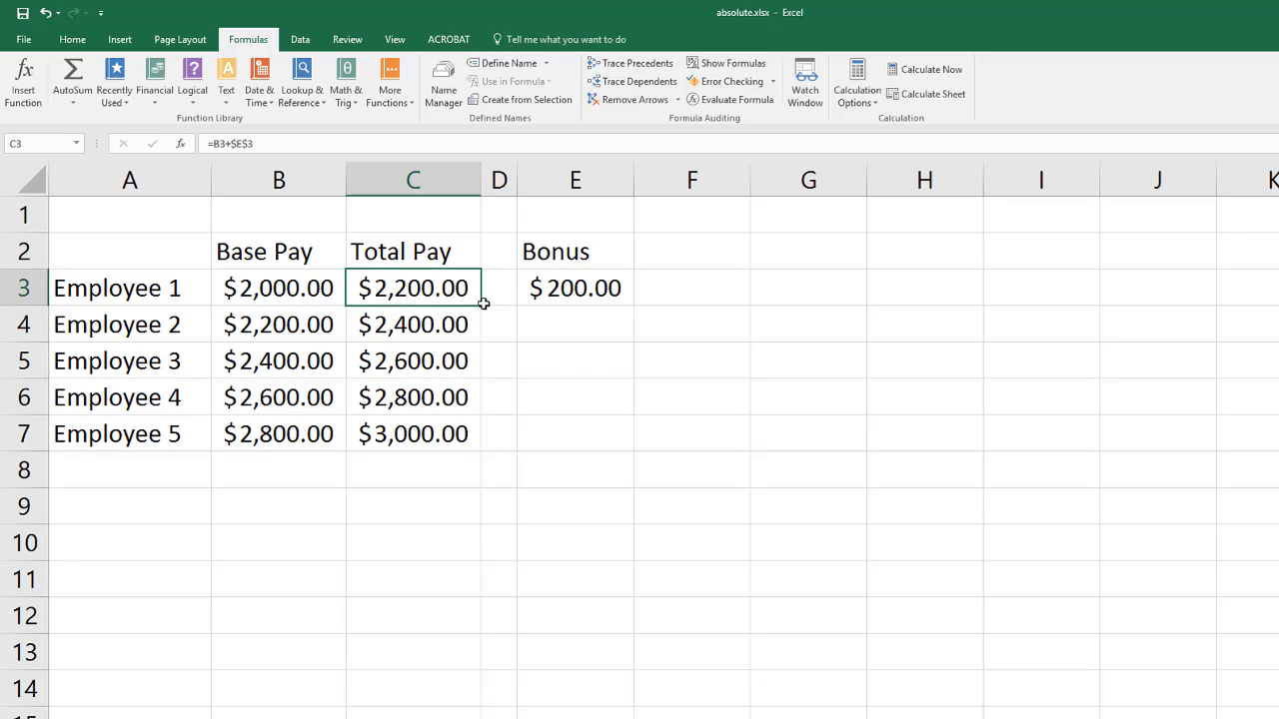
{"action": "double_click", "coordinate": [482, 303]}
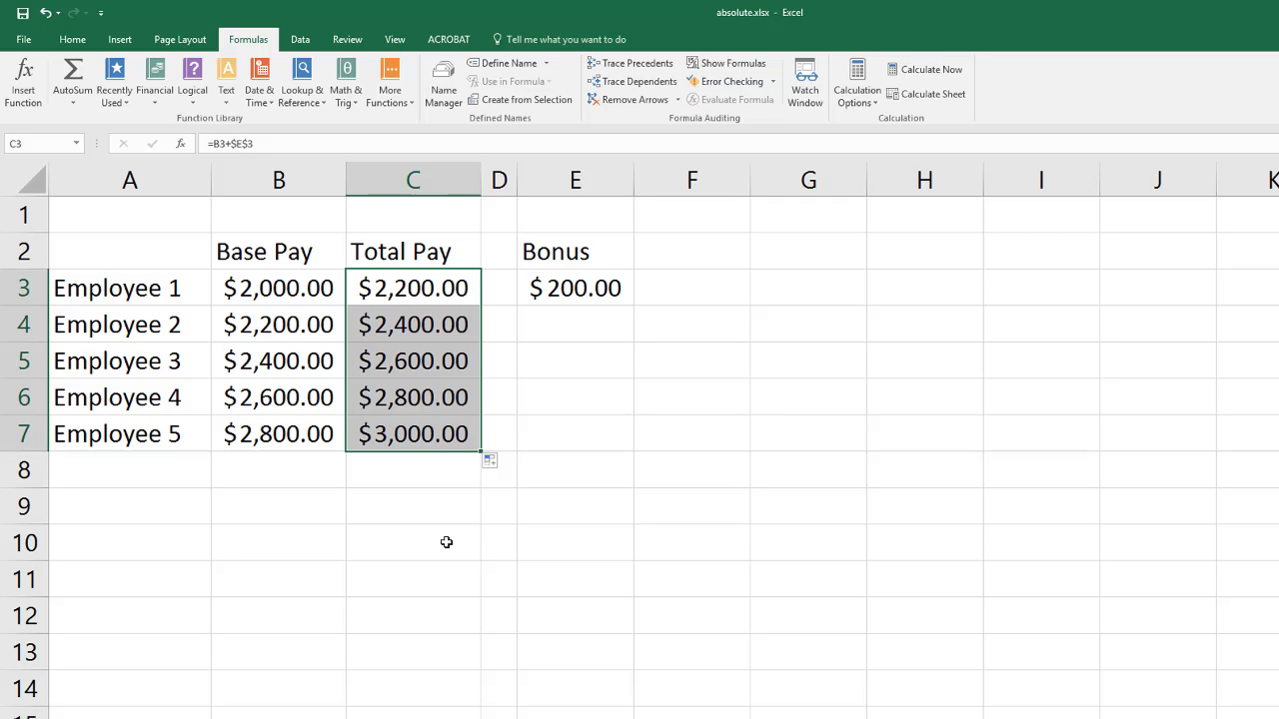
{"action": "left_click", "coordinate": [437, 436]}
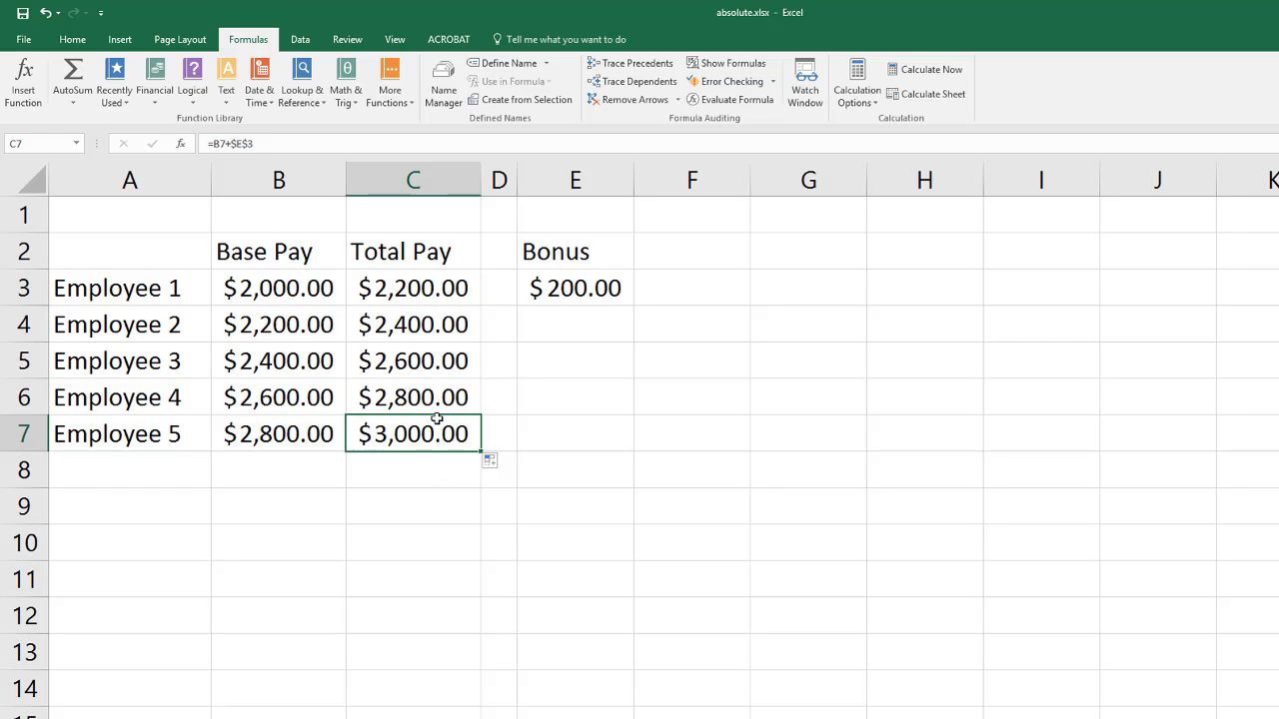
- Show formulas in the sheet and examine which base pay and bonus cells each Total Pay formula in C3:C7 references
{"action": "left_click", "coordinate": [738, 62]}
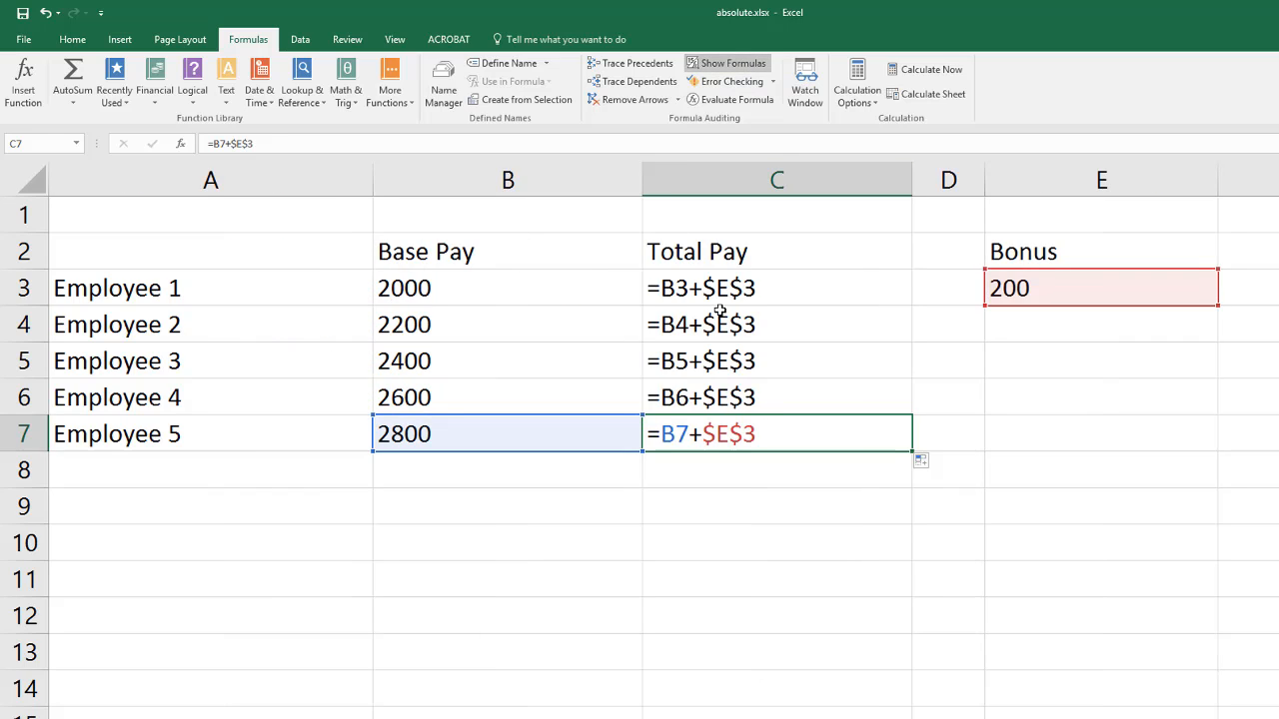
{"action": "key", "text": "Up"}
{"action": "key", "text": "Up"}
{"action": "key", "text": "Up"}
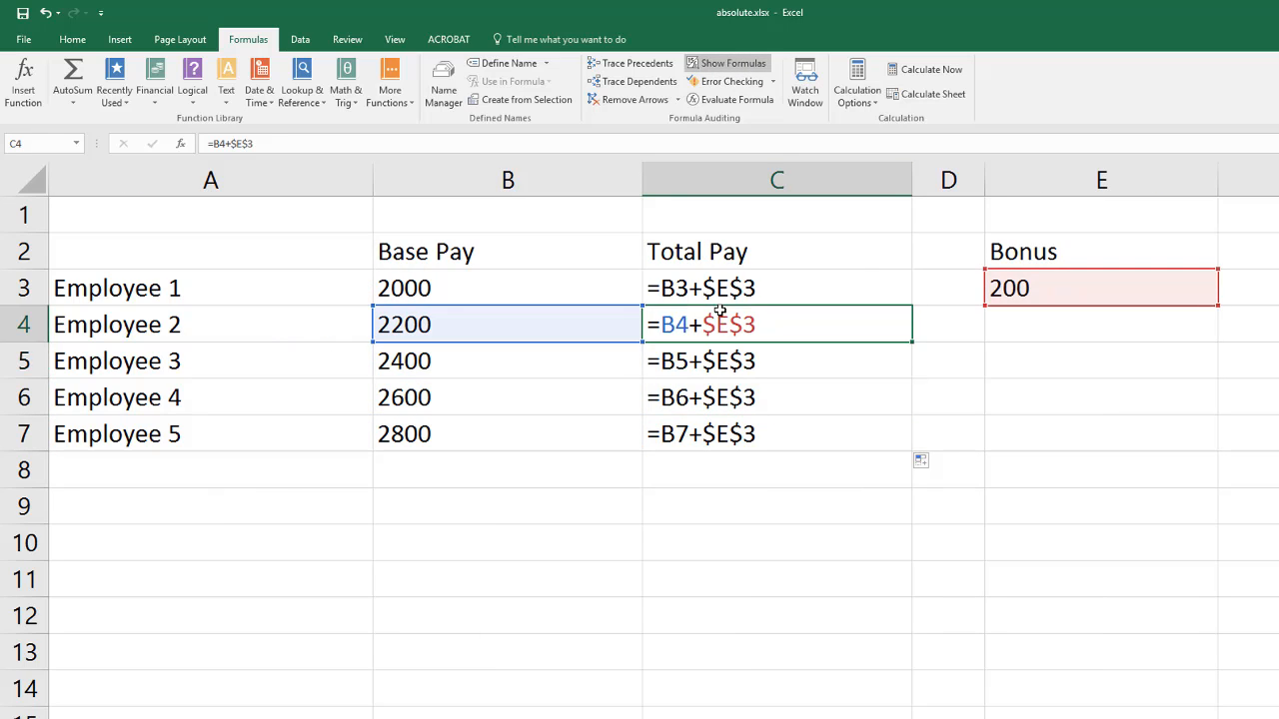
{"action": "key", "text": "Up"}
{"action": "key", "text": "Down"}
{"action": "key", "text": "Down"}
{"action": "key", "text": "Down"}
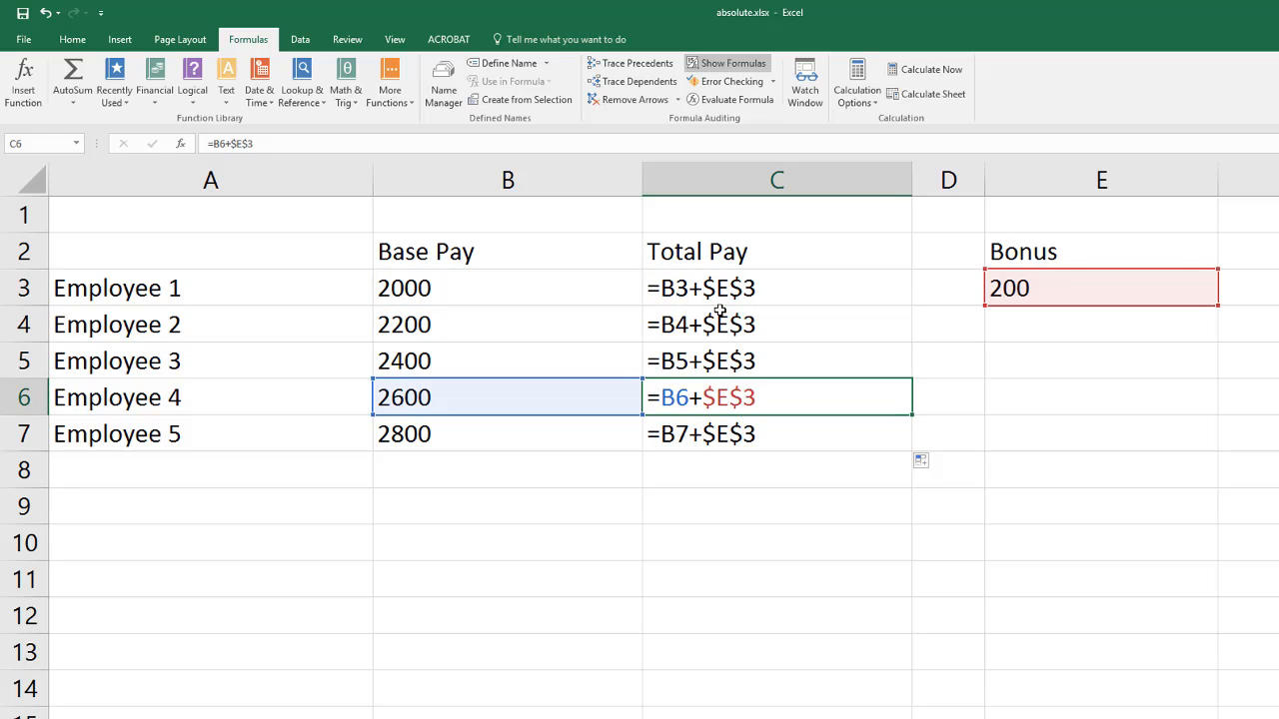
{"action": "key", "text": "Down"}
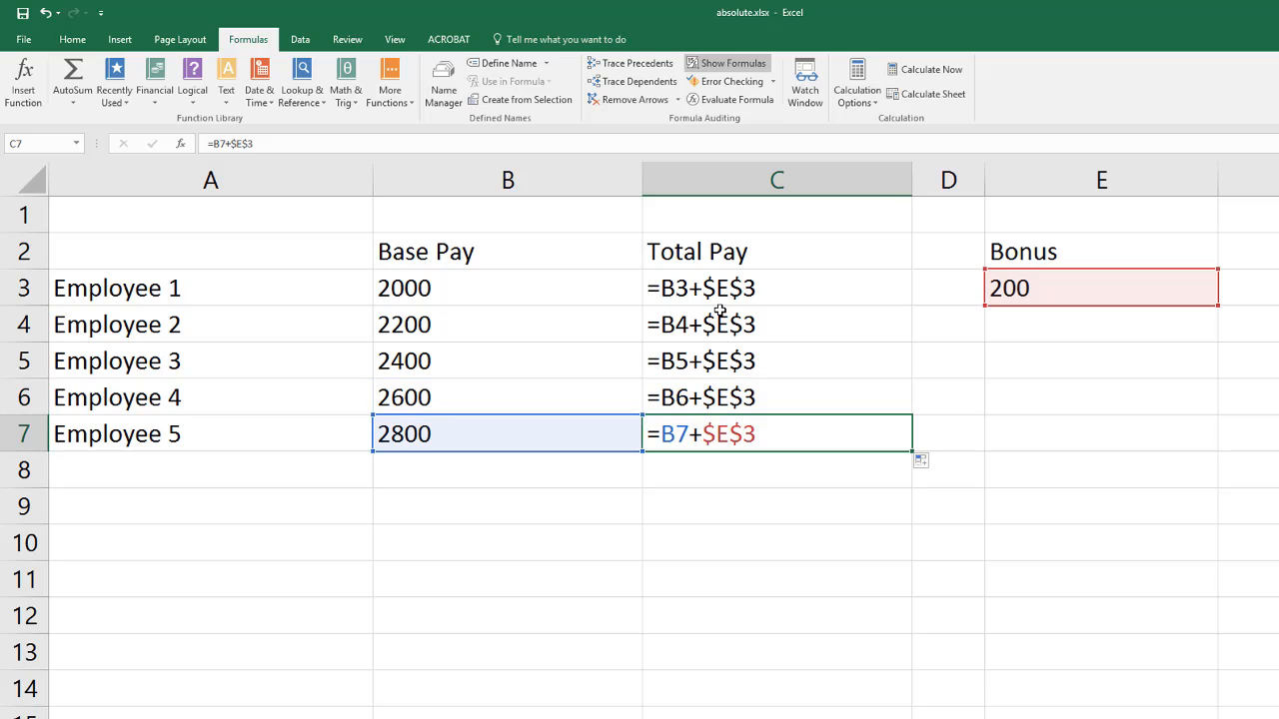
{"action": "key", "text": "Up"}
{"action": "key", "text": "Up"}
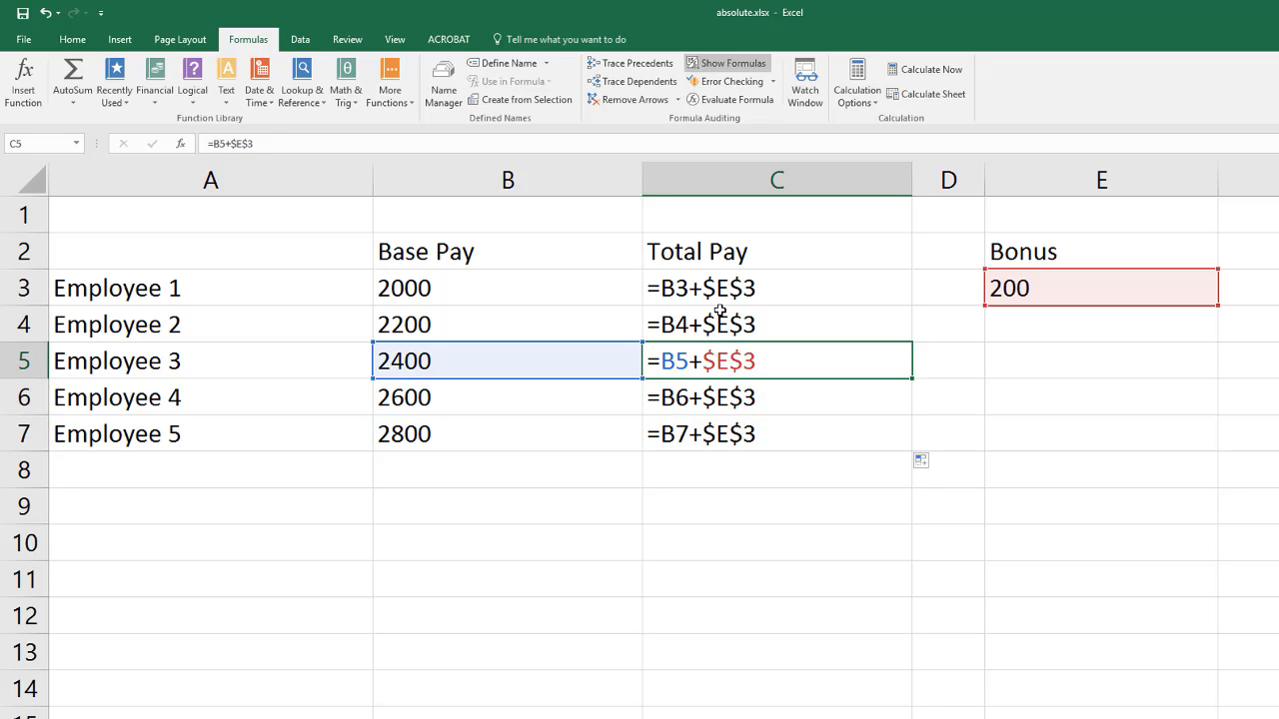